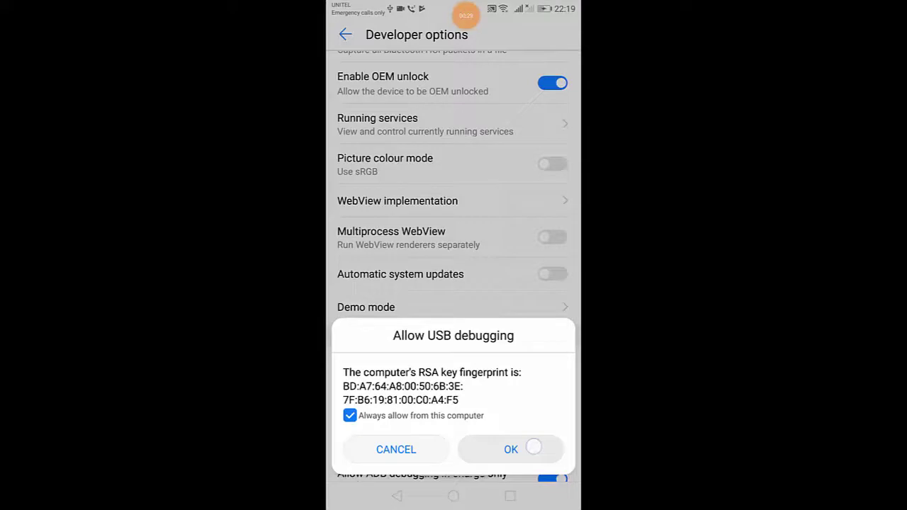
- Allow USB debugging from the connected computer on the phone and return to its home screen
left_click(535, 446)
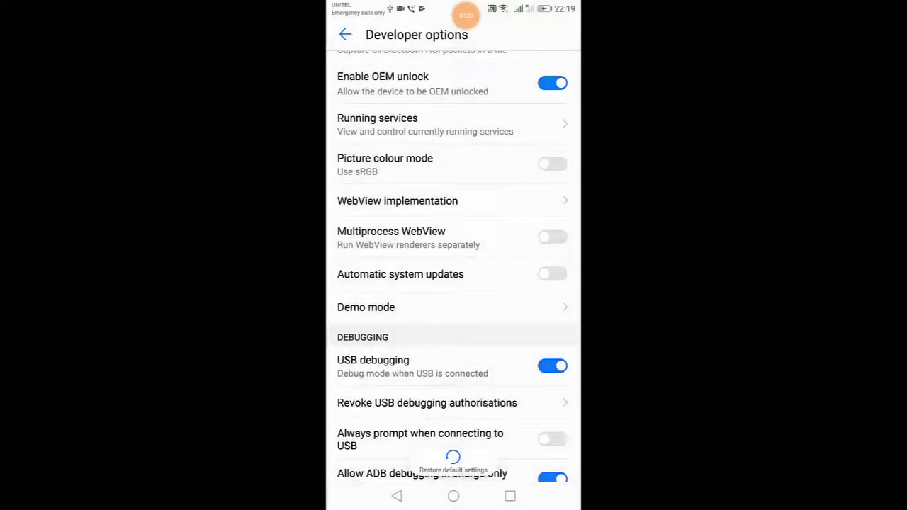
left_click(453, 496)
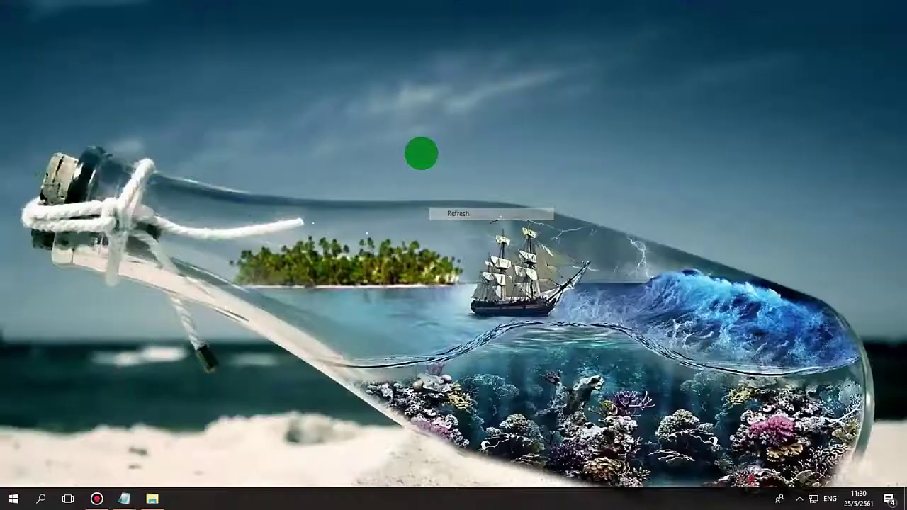
right_click(421, 152)
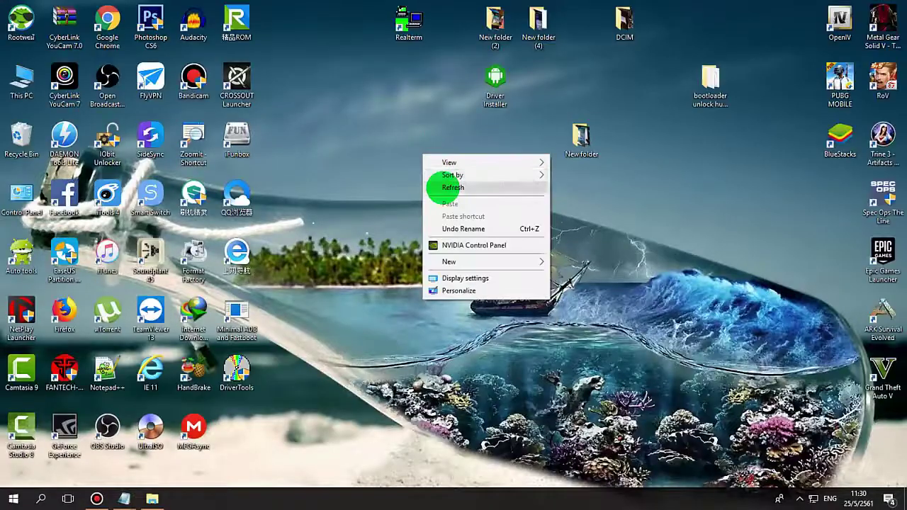
left_click(437, 182)
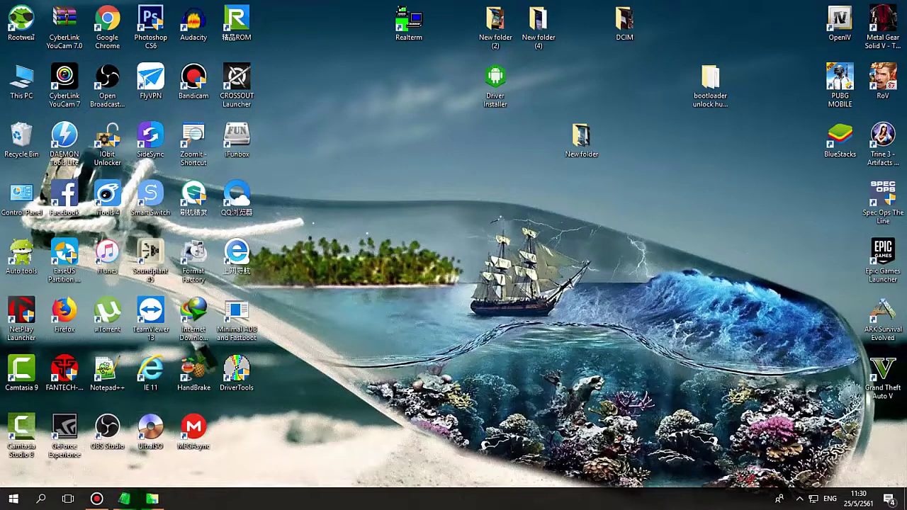
- Switch to Internet Explorer and load the copied address of the Huawei EMUI account login page
left_click(589, 170)
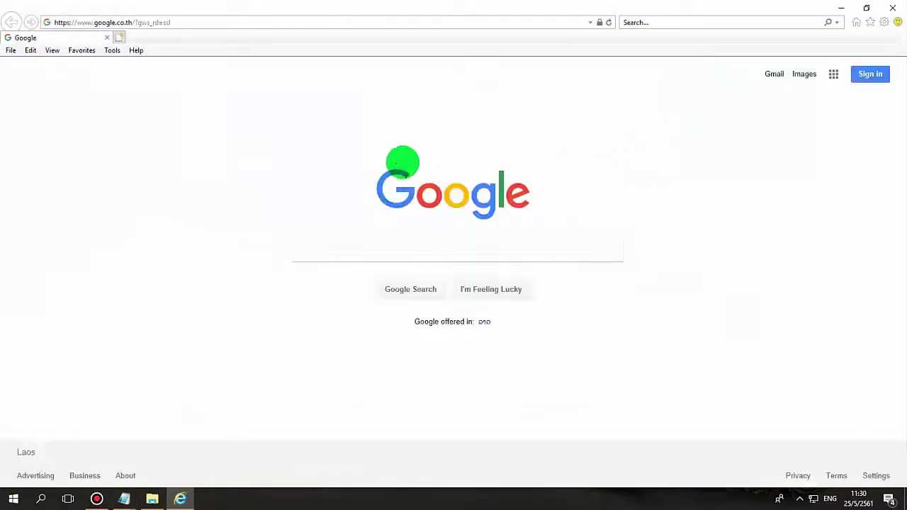
left_click(126, 23)
right_click(126, 22)
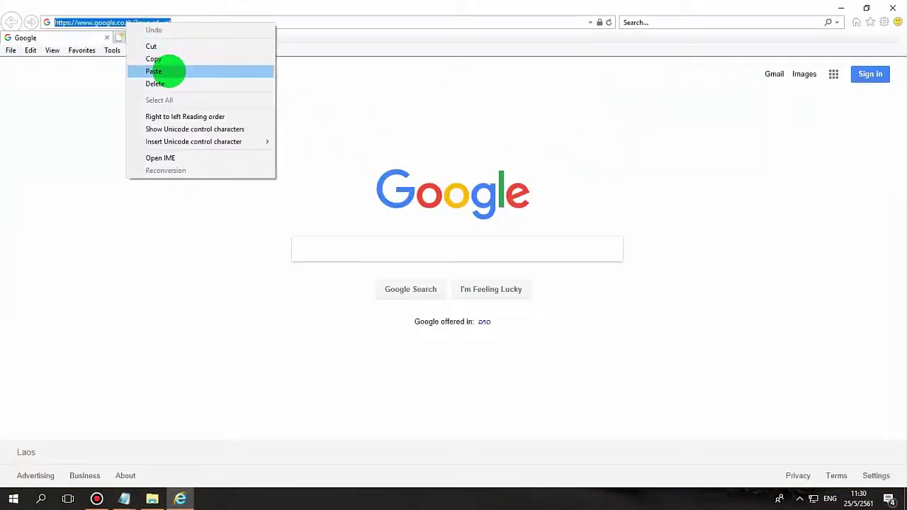
left_click(162, 71)
key("Return")
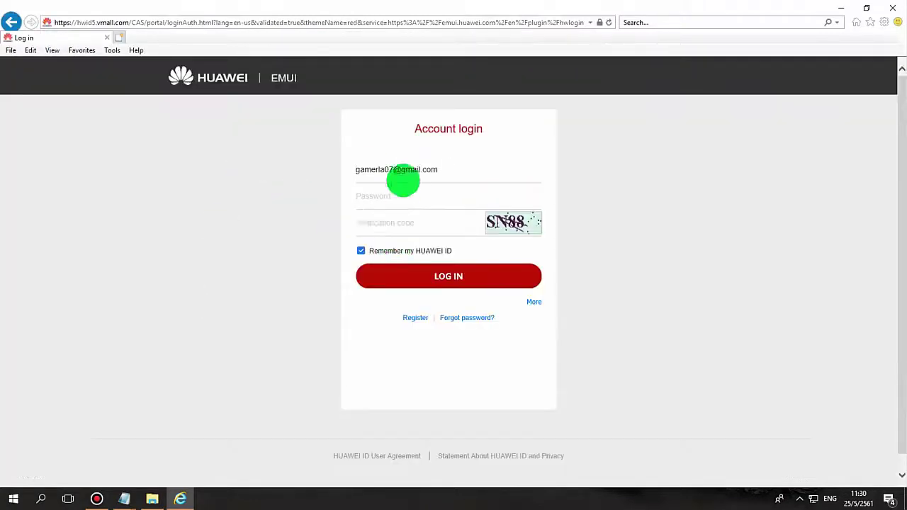
- Clear the remembered email from the login form and open the HUAWEI ID registration page
left_click_drag(453, 177, 320, 198)
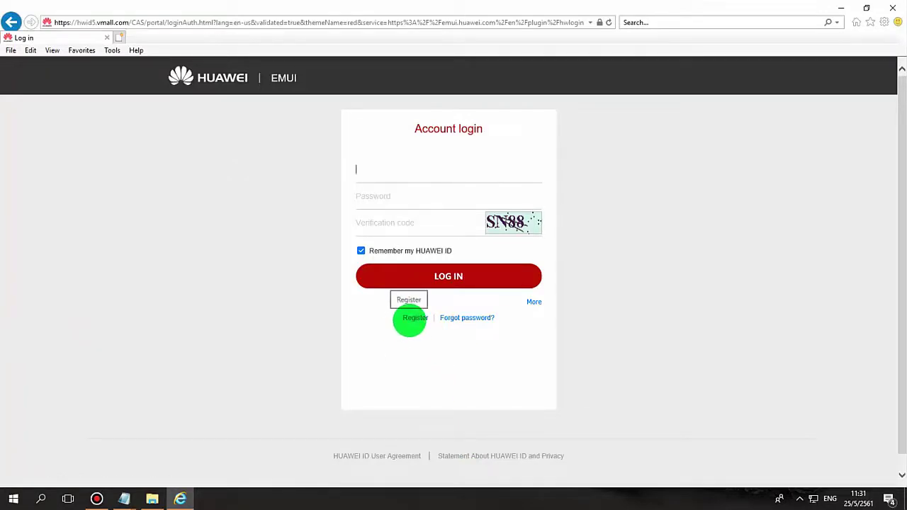
left_click(411, 319)
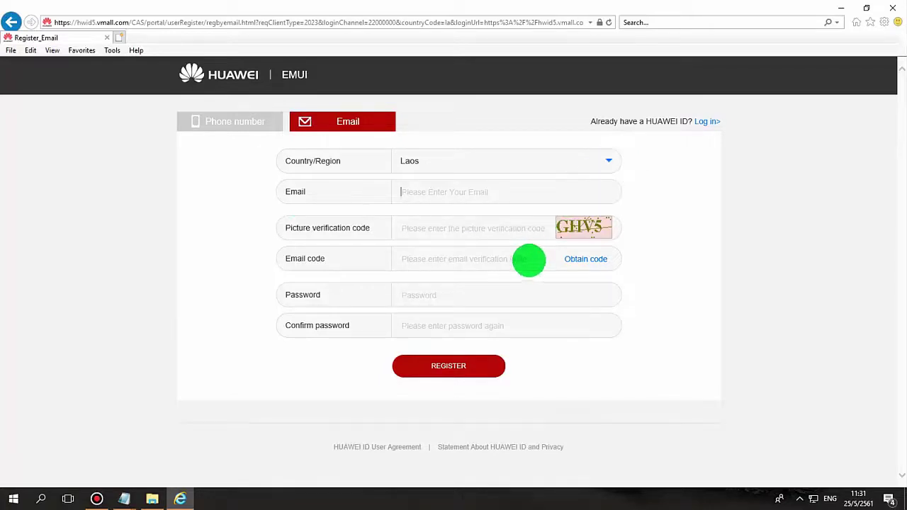
- Look through the Country/Region options of the registration form and keep Laos
left_click(609, 161)
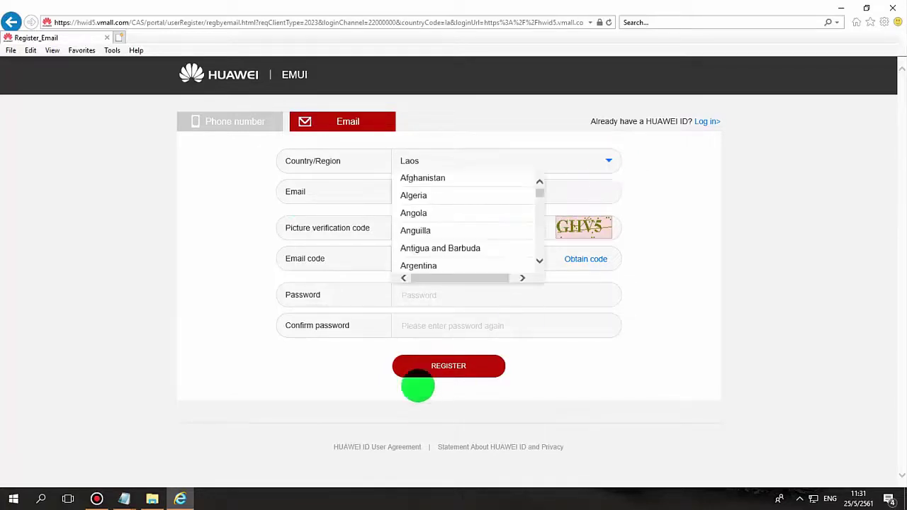
scroll(522, 225, "down", 20)
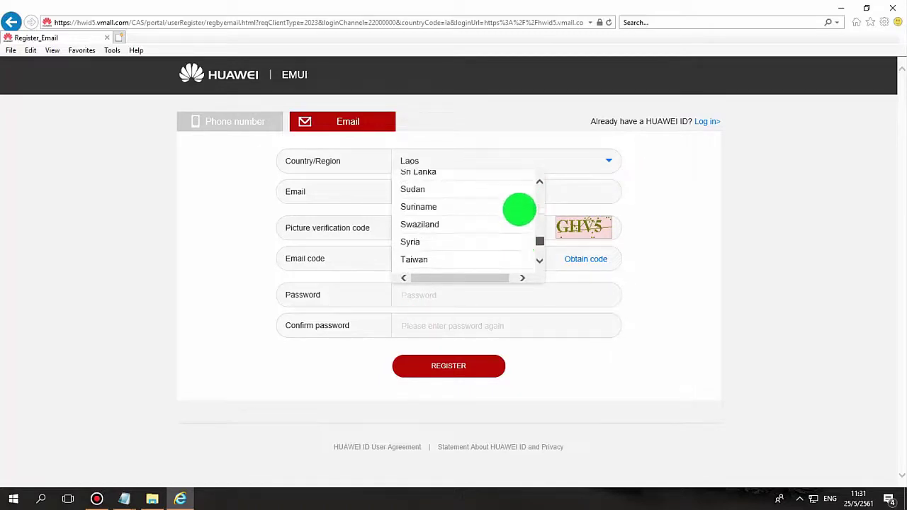
scroll(512, 212, "up", 20)
left_click(456, 160)
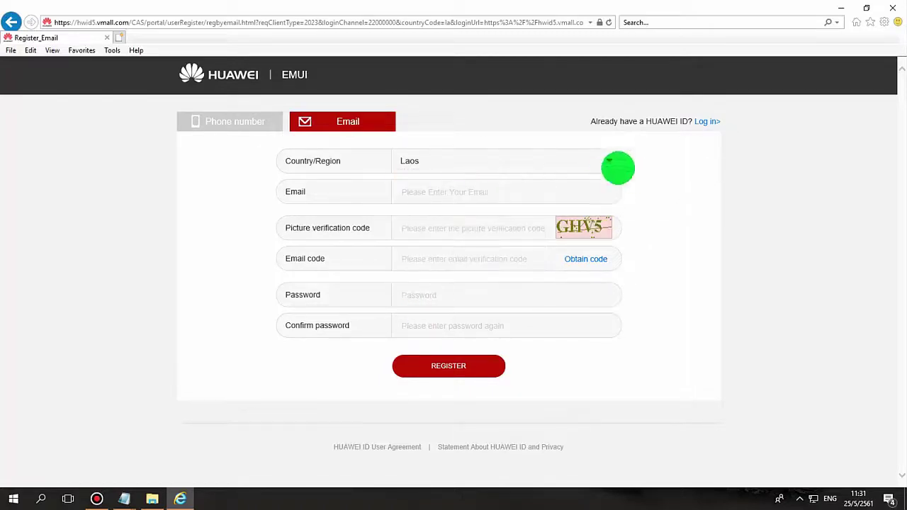
- Fill in the registration form's Email field with the email address from the email.com note
left_click(446, 192)
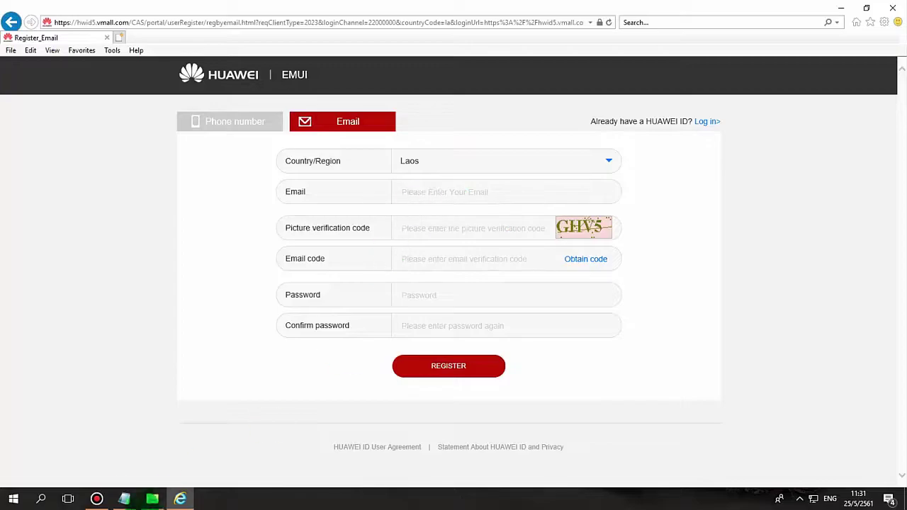
mouse_move(125, 496)
mouse_move(152, 435)
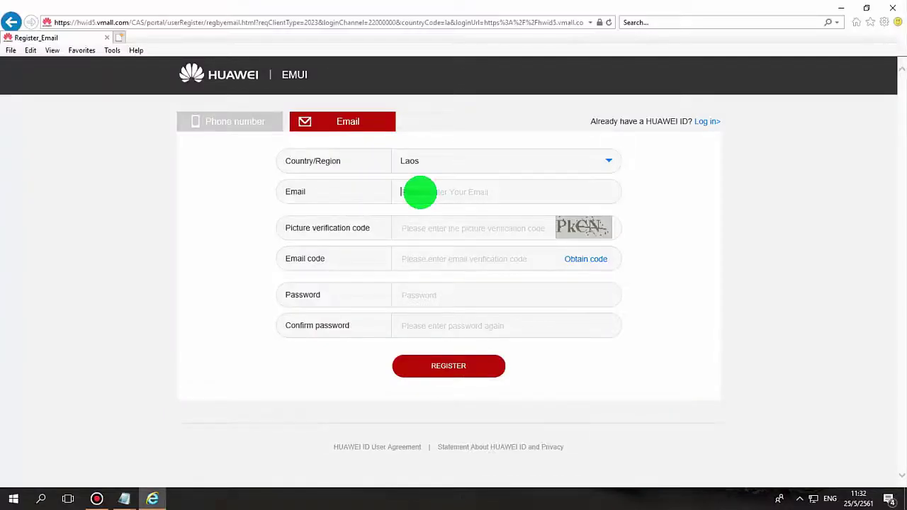
key("ctrl+v")
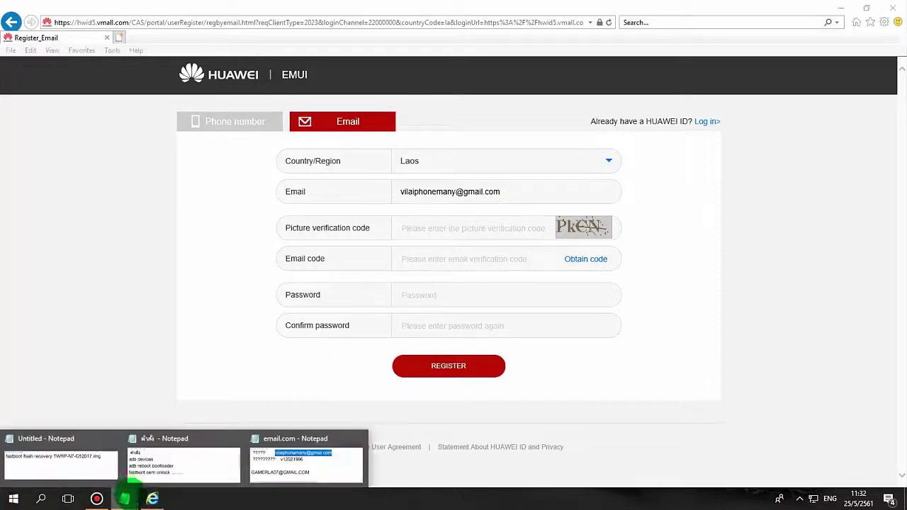
- Copy the account password from the email.com note in Notepad and return to the registration form
left_click(441, 292)
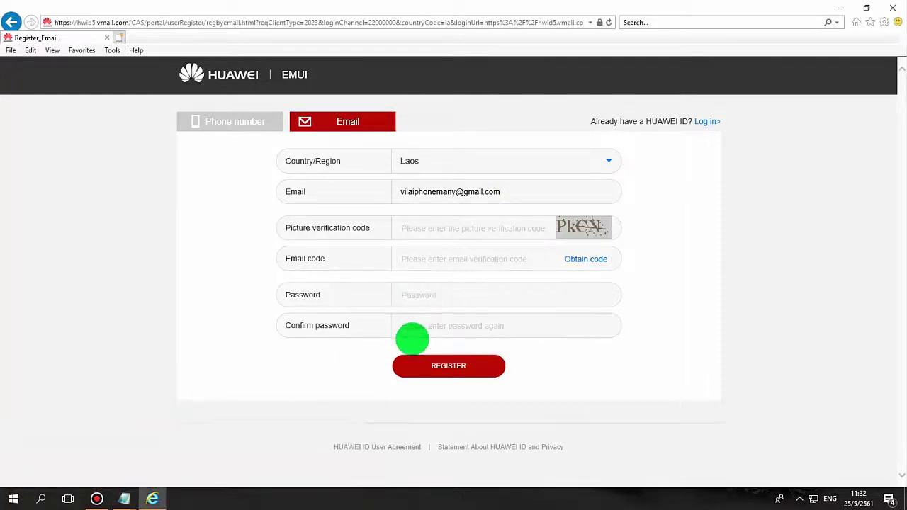
left_click(124, 499)
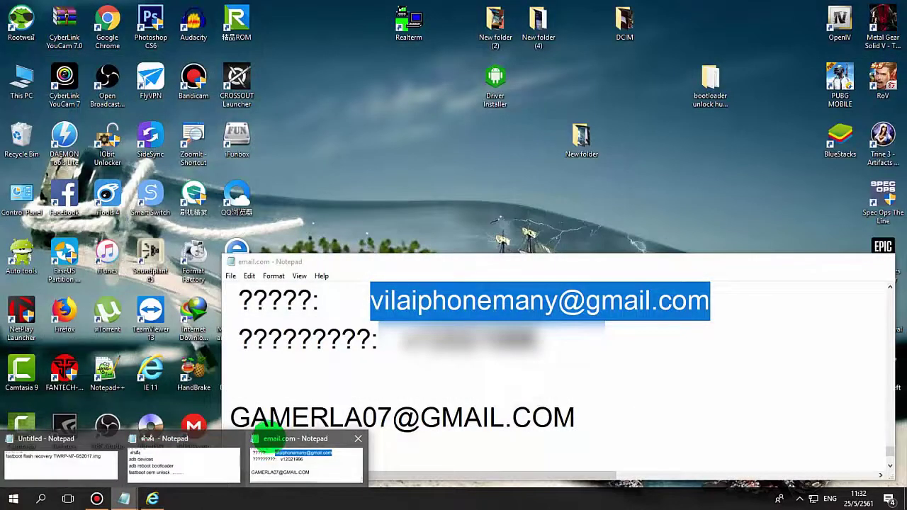
left_click(270, 445)
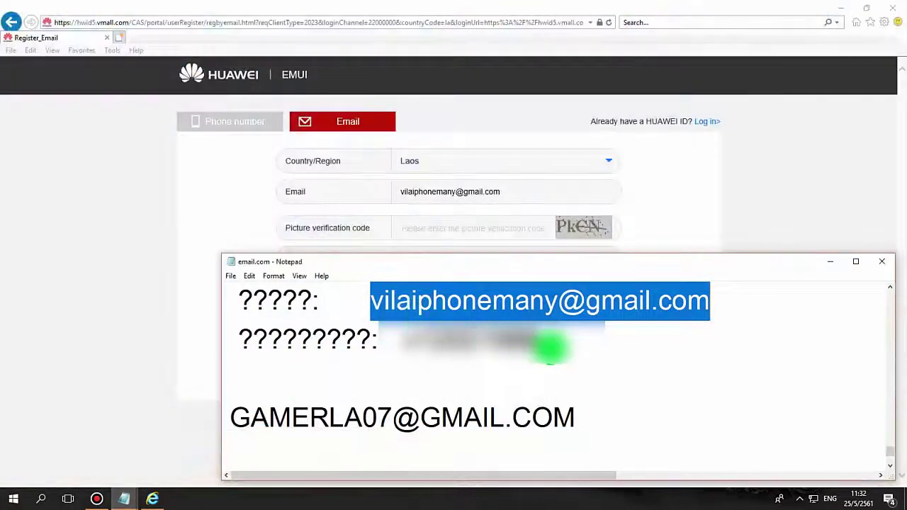
left_click_drag(546, 347, 401, 345)
right_click(411, 345)
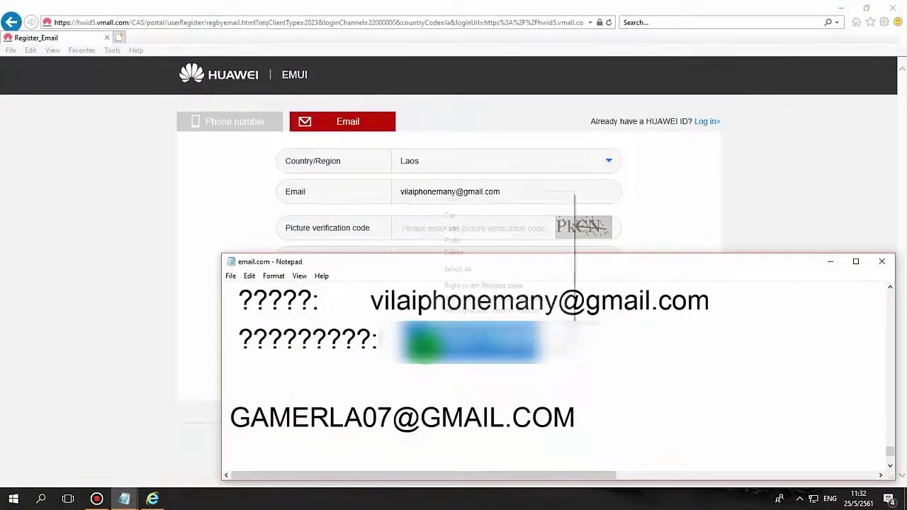
left_click(457, 227)
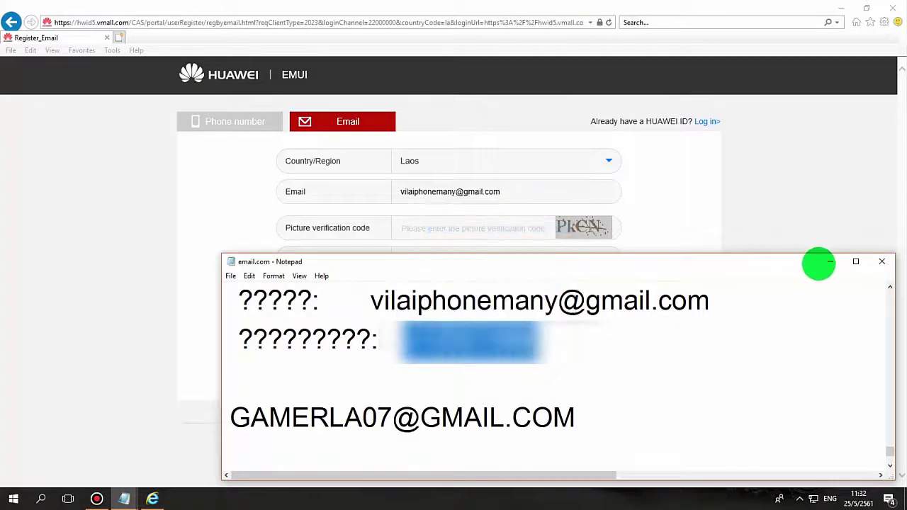
left_click(829, 262)
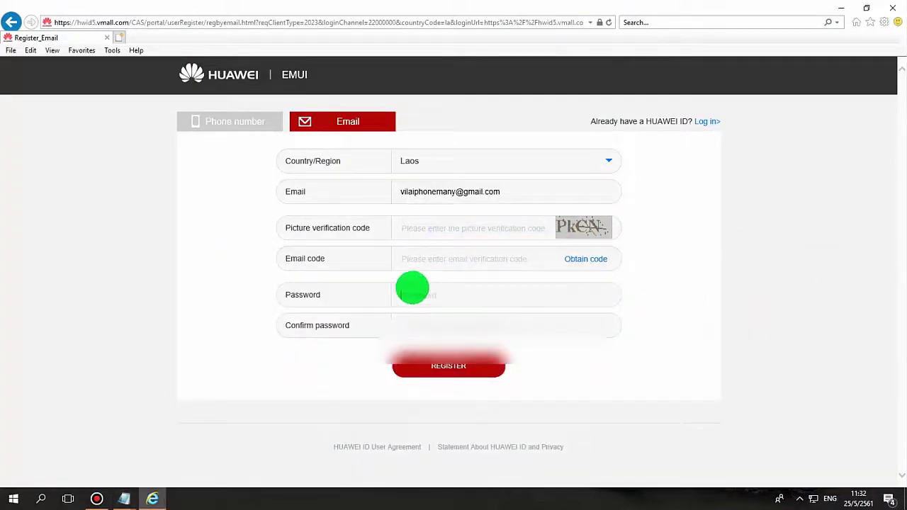
- Paste the account password into the Password and Confirm password fields
key("ctrl+v")
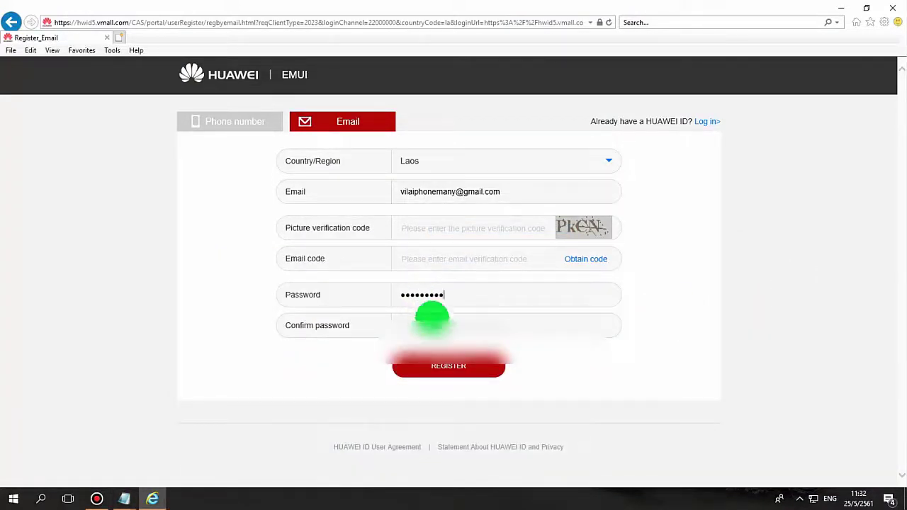
left_click(425, 324)
key("ctrl+v")
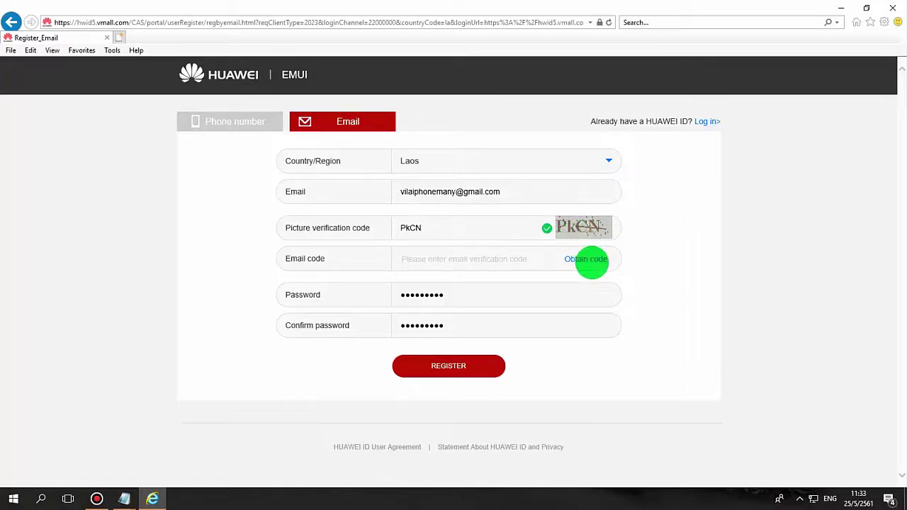
- Request the email verification code and open the "Verify Your Huawei ID Email Address" message in Gmail in a new tab
left_click(583, 259)
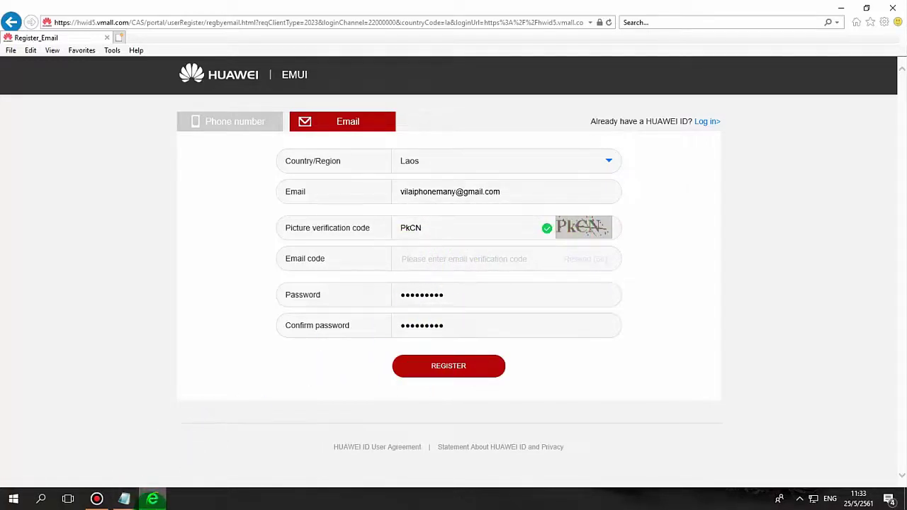
left_click(119, 38)
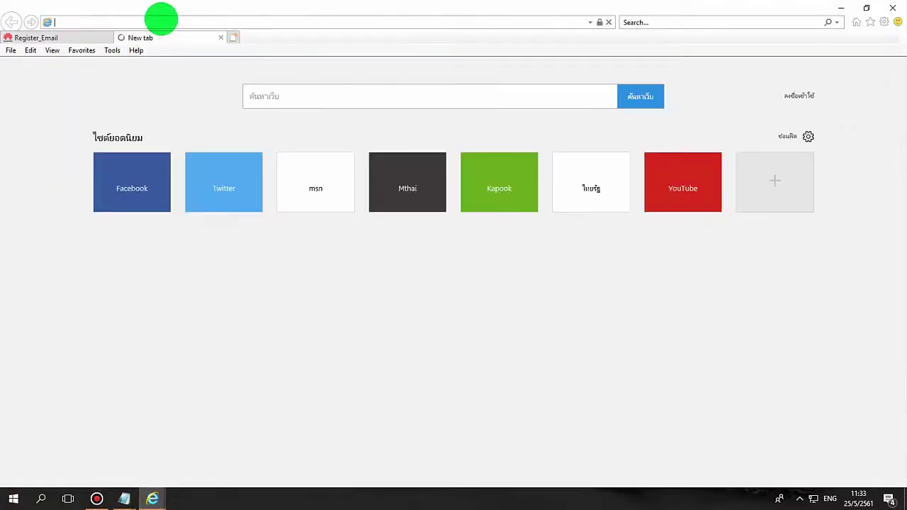
left_click(855, 22)
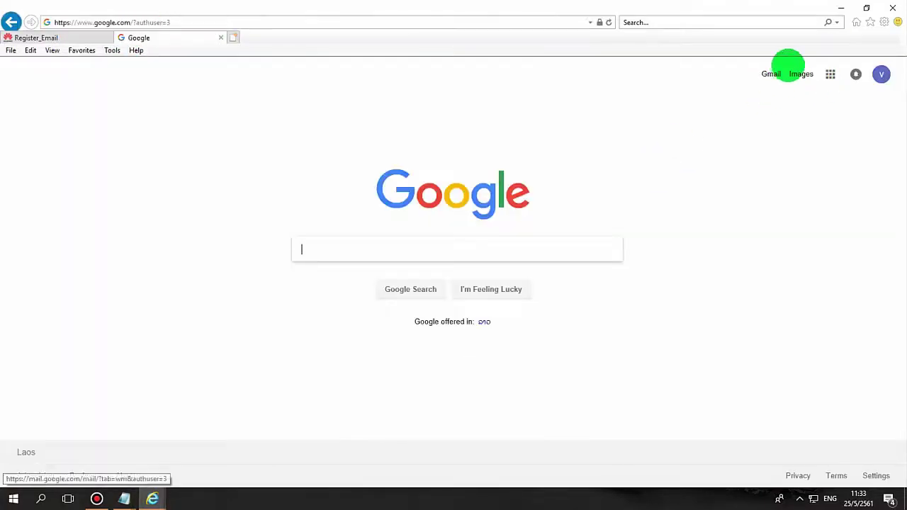
left_click(770, 74)
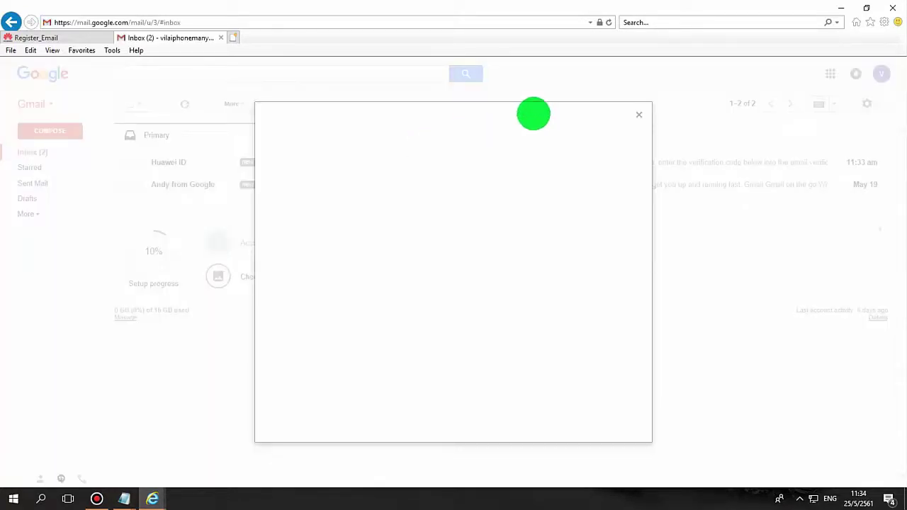
left_click(643, 109)
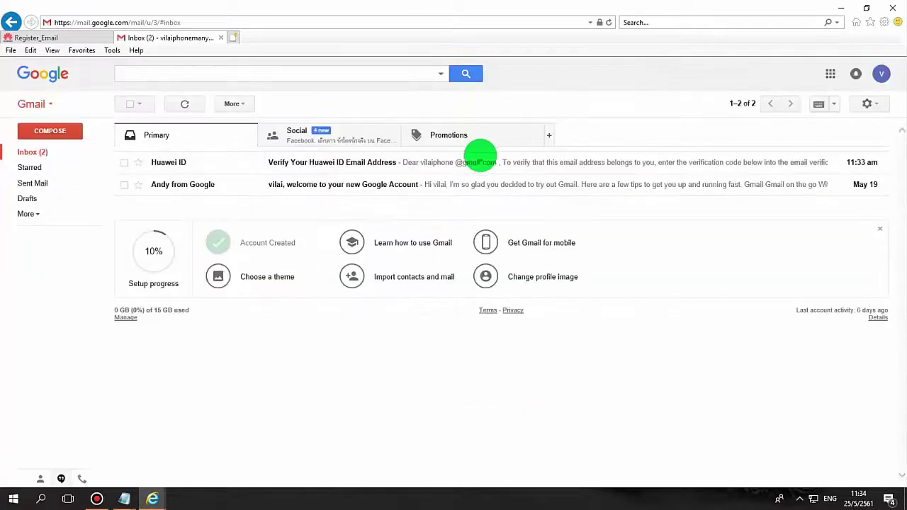
left_click(352, 162)
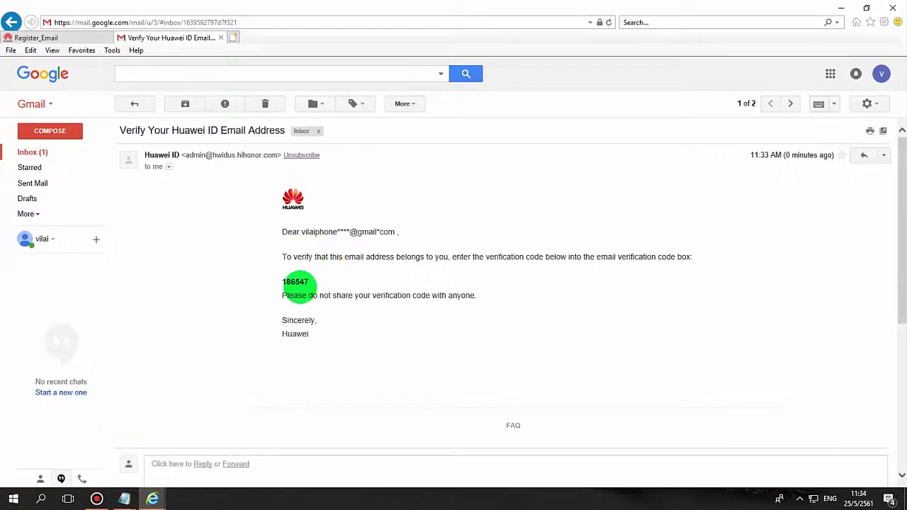
- Copy the verification code from the message into the form's Email code field and submit the registration
left_click_drag(312, 281, 297, 288)
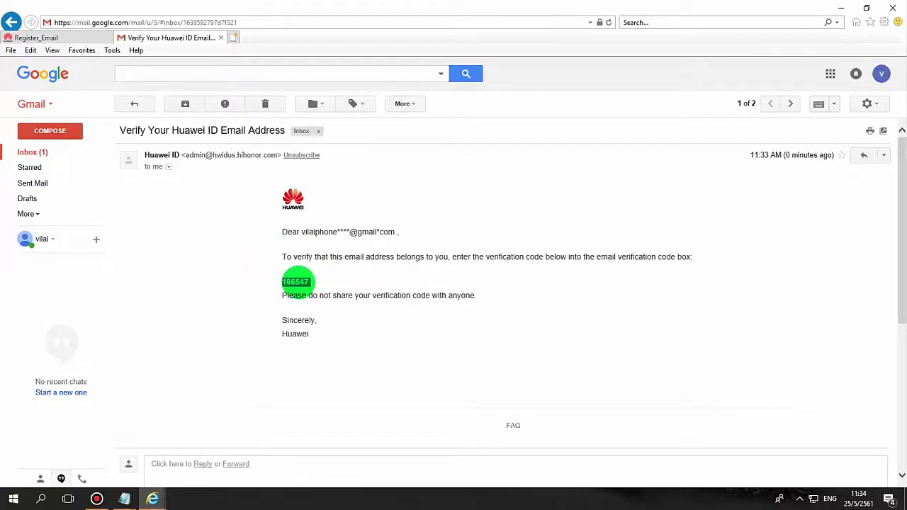
right_click(297, 282)
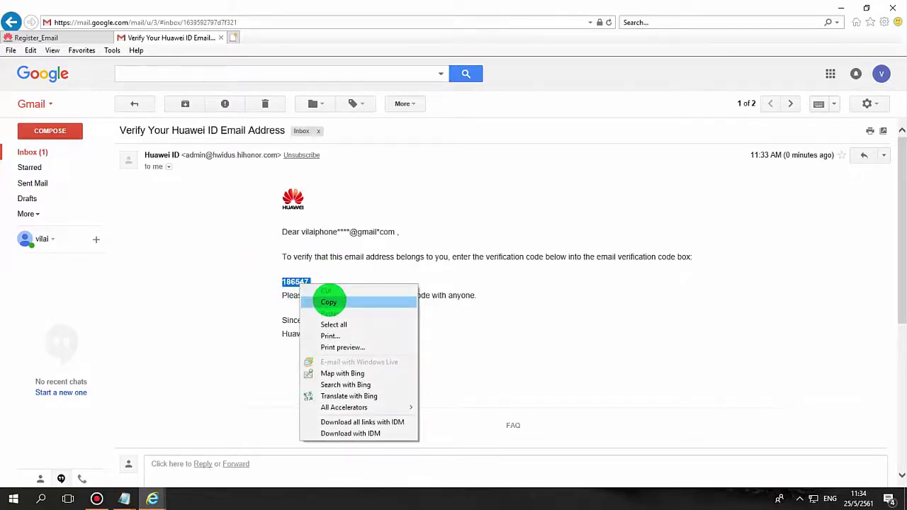
left_click(328, 302)
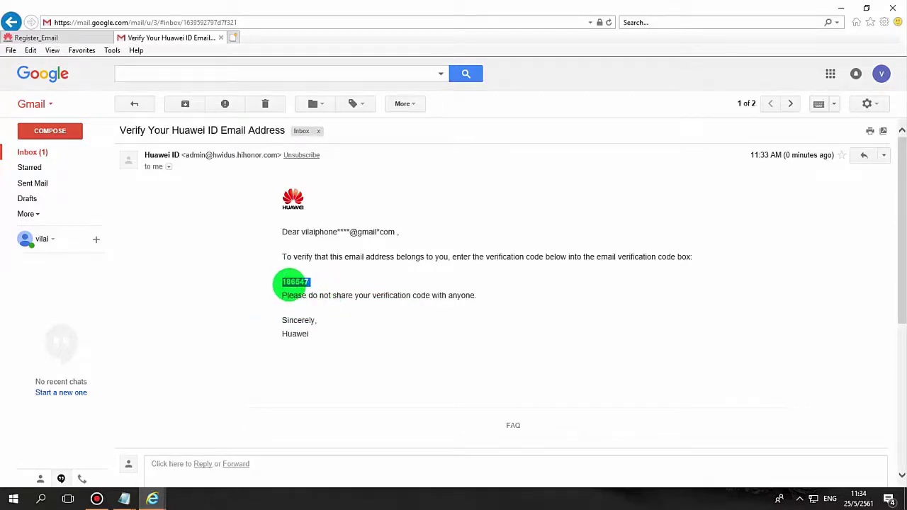
left_click(46, 38)
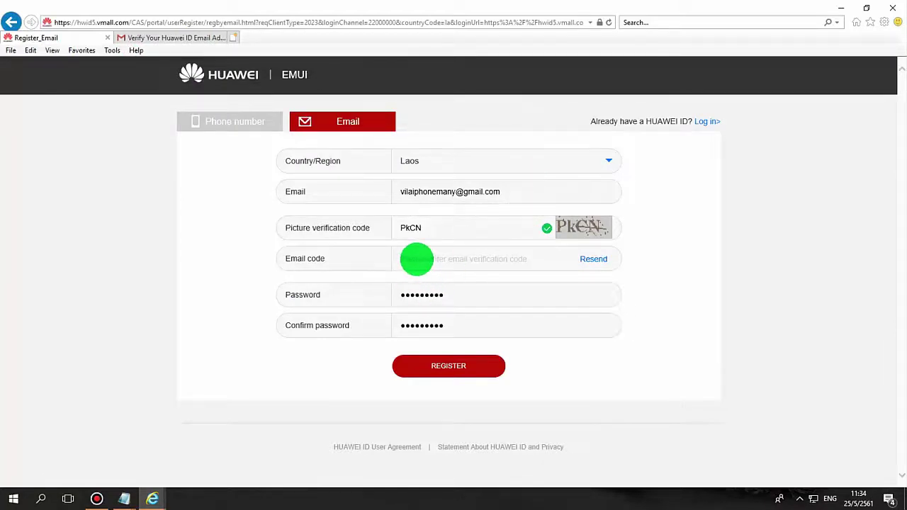
right_click(416, 259)
left_click(412, 259)
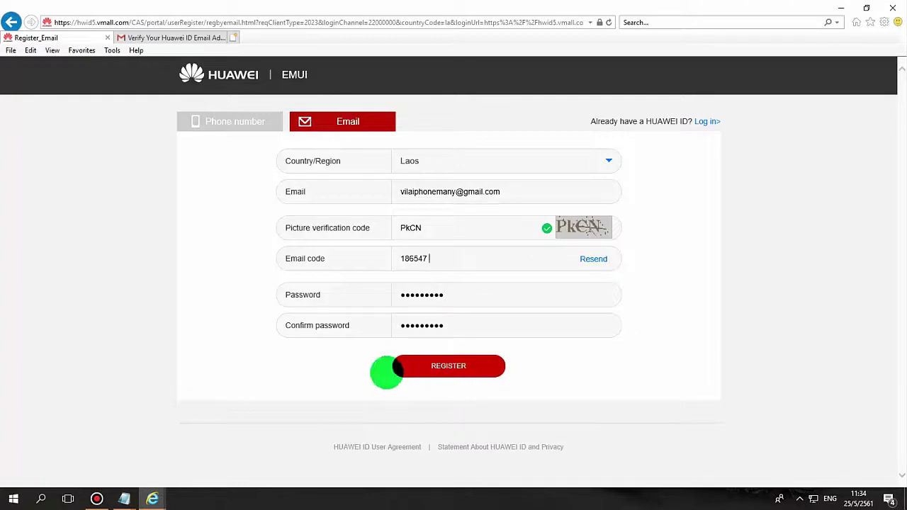
left_click(443, 365)
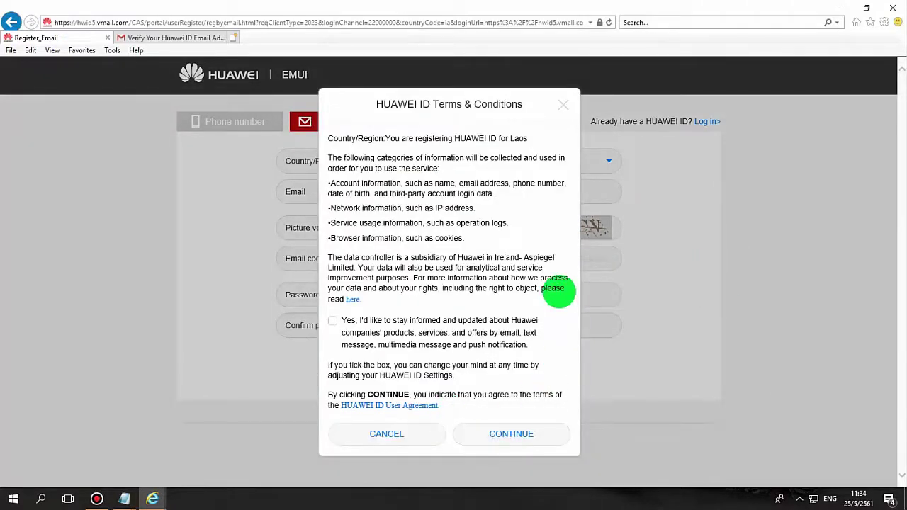
- Agree to the HUAWEI ID terms to complete the registration and open the EMUI site's Unlock page
left_click(523, 432)
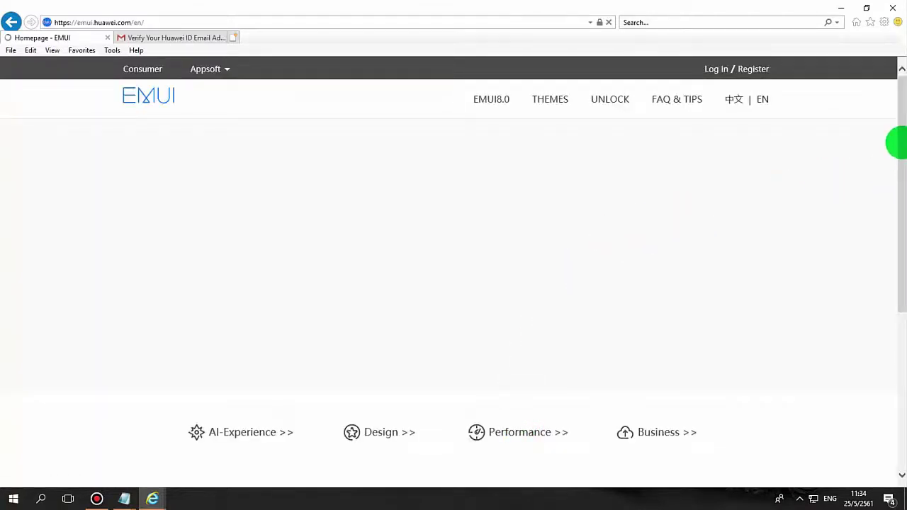
left_click_drag(896, 142, 898, 121)
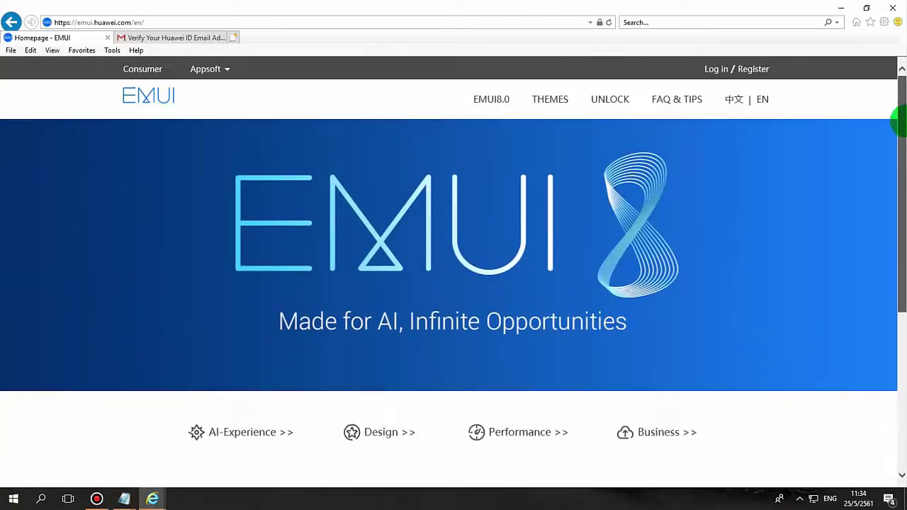
left_click_drag(899, 160, 899, 67)
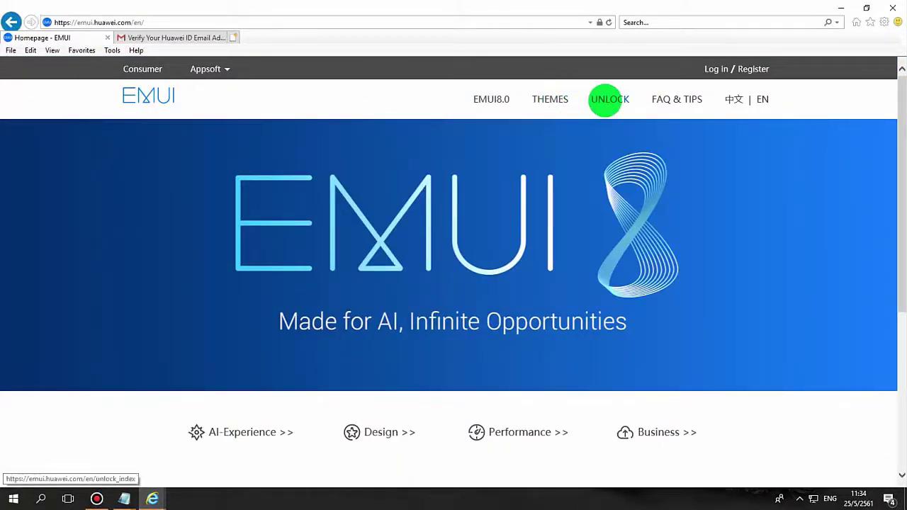
left_click(606, 100)
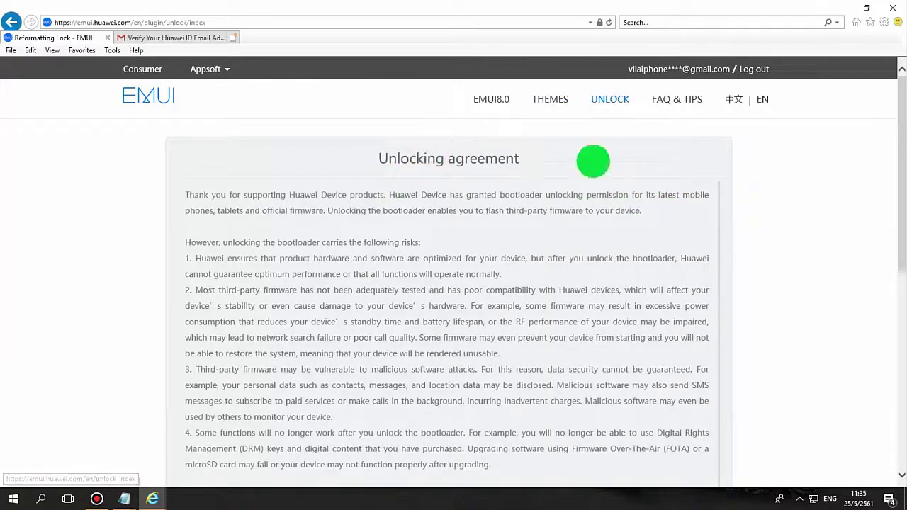
- Accept the bootloader unlocking agreement and dismiss the announcement about the unlock code service
left_click_drag(894, 135, 897, 333)
left_click(384, 306)
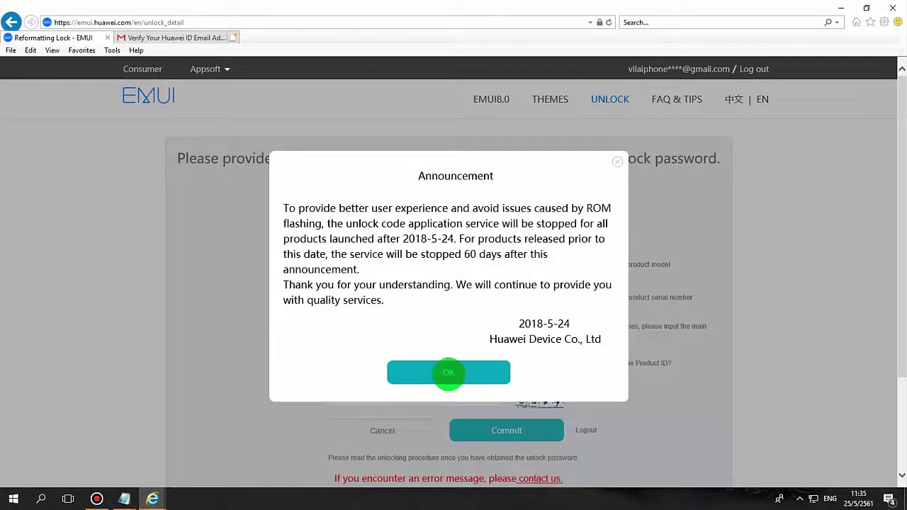
left_click(449, 373)
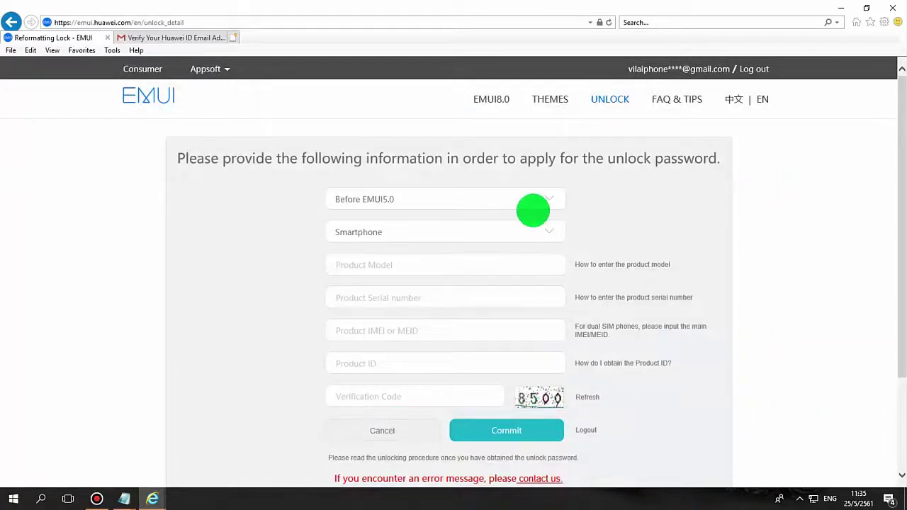
- Set the EMUI version to Since EMUI5.0 in the unlock password application form
left_click_drag(897, 161, 896, 197)
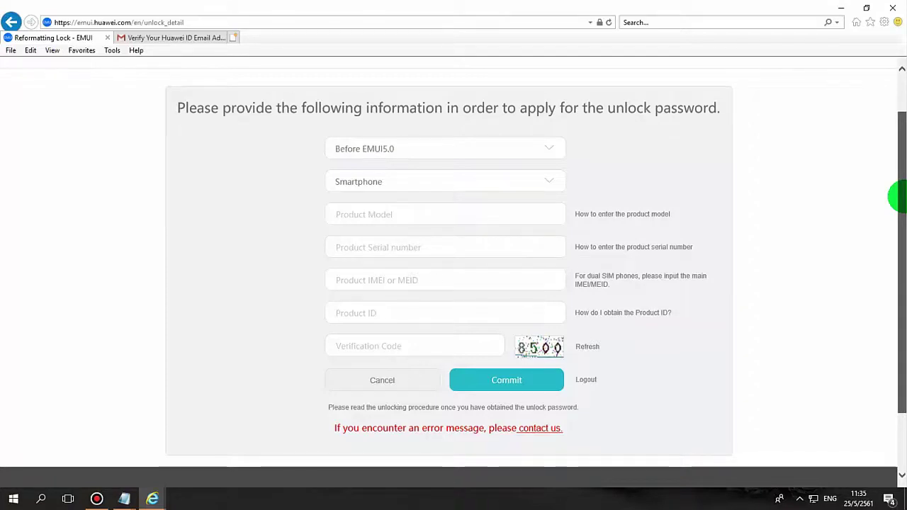
left_click_drag(897, 197, 898, 181)
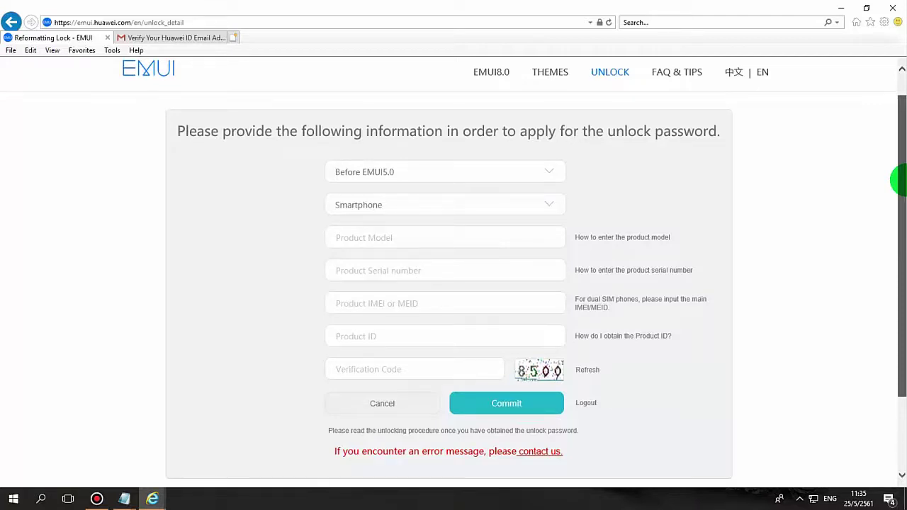
left_click(346, 174)
left_click(356, 188)
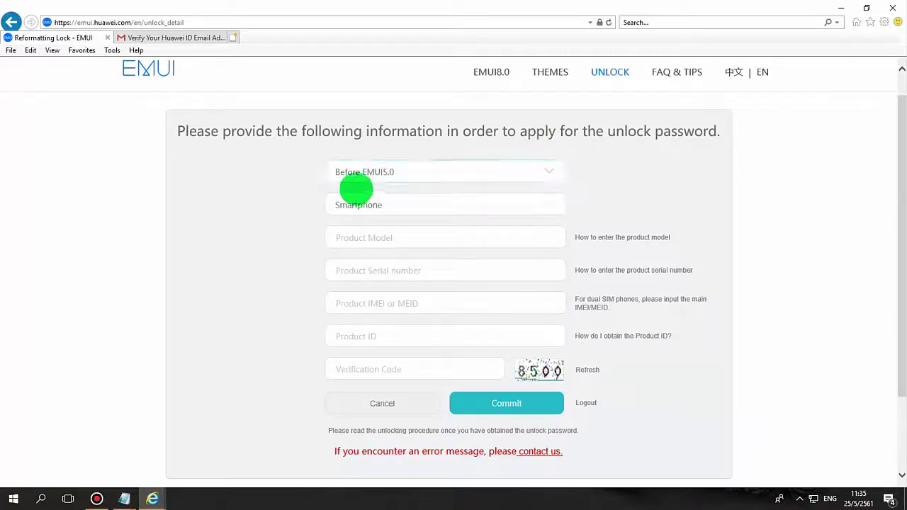
left_click(425, 199)
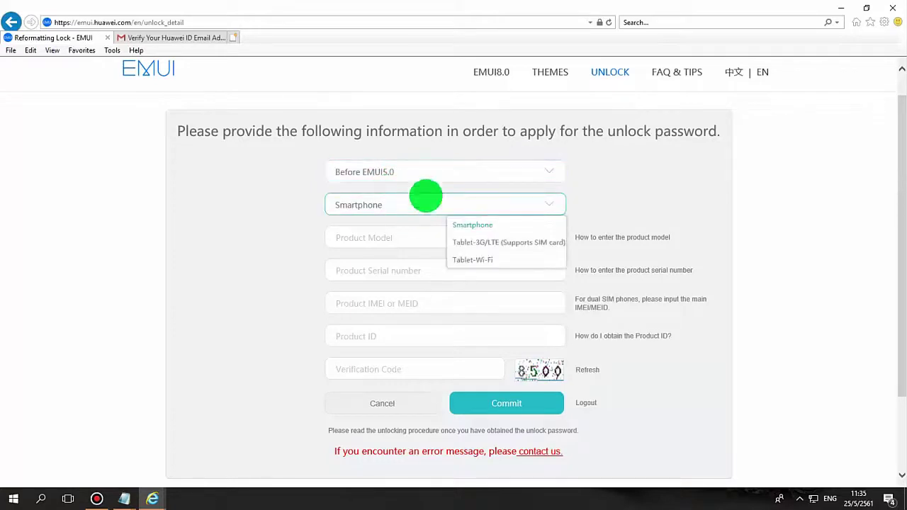
left_click(413, 175)
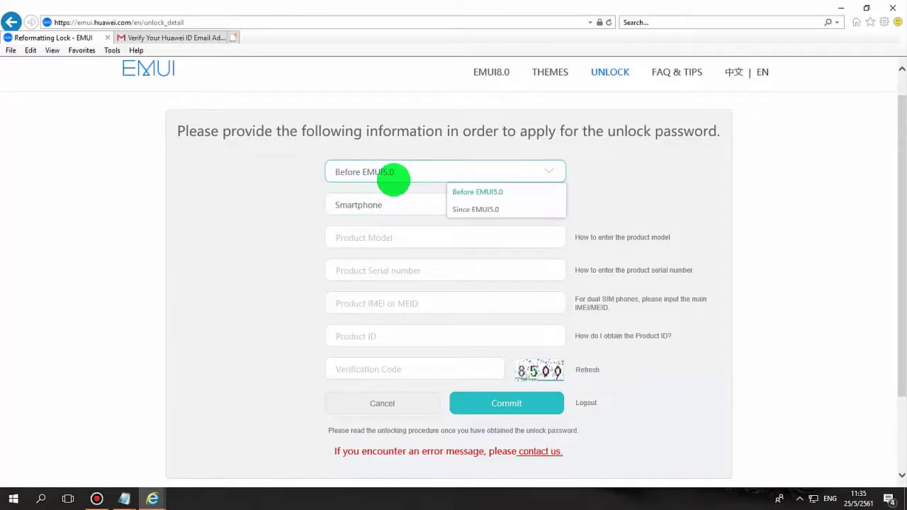
left_click(393, 177)
left_click(397, 173)
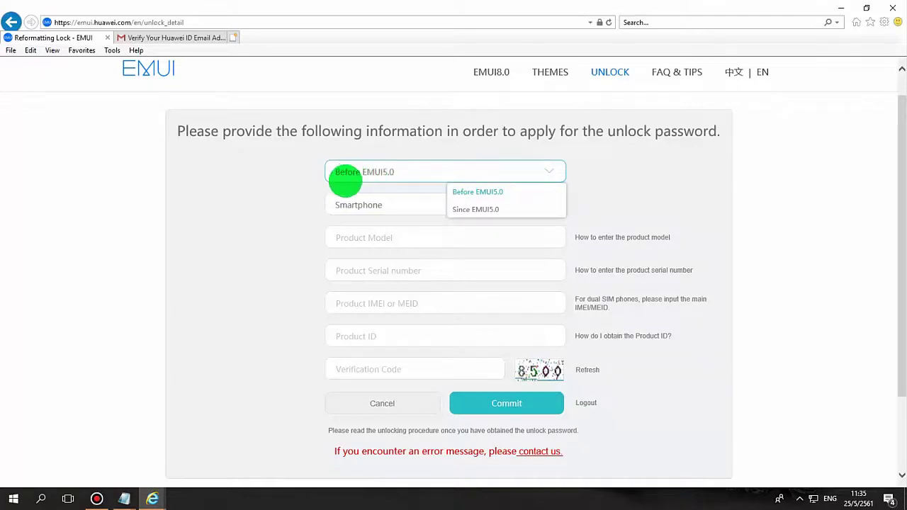
left_click(376, 158)
left_click(367, 170)
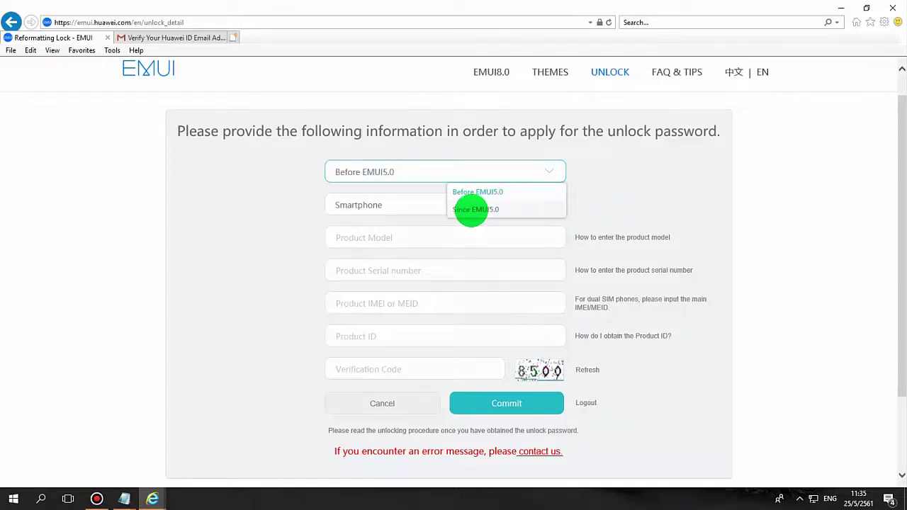
left_click(466, 210)
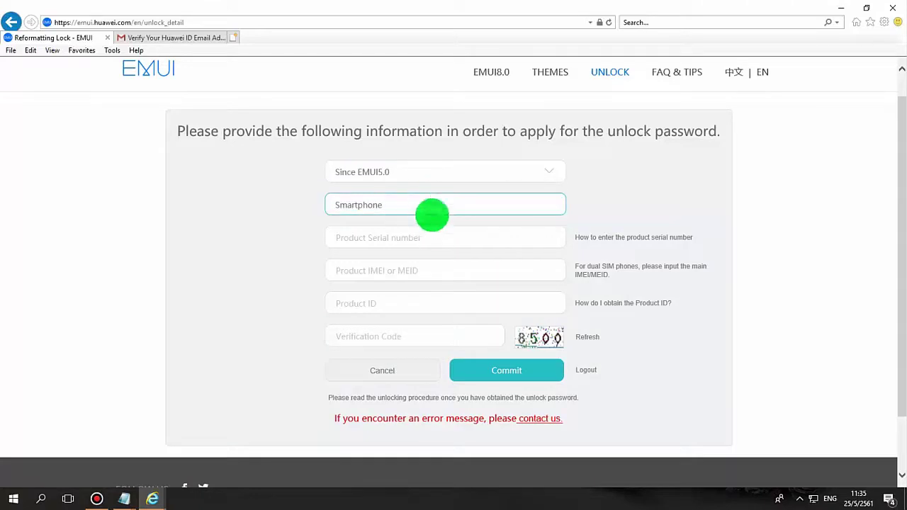
- Read the form's instructions on how to enter the product serial number, and close them
left_click(347, 239)
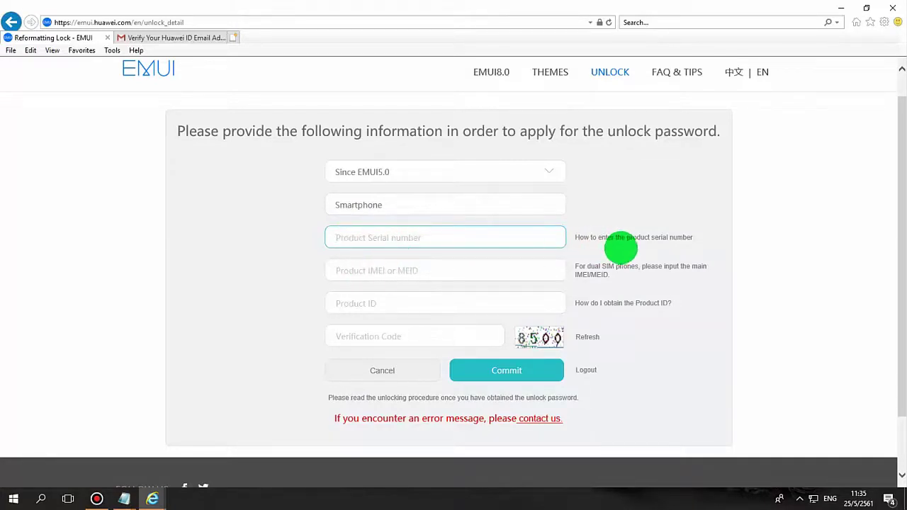
left_click(607, 237)
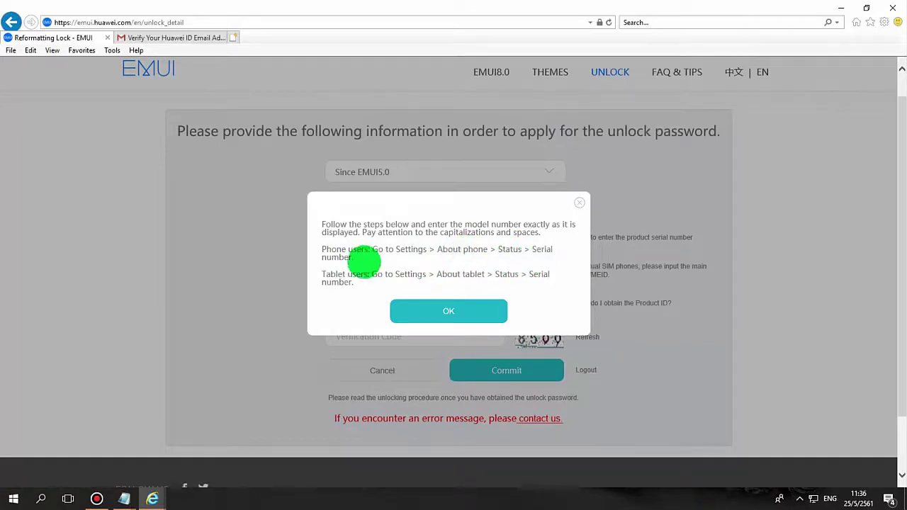
left_click(468, 309)
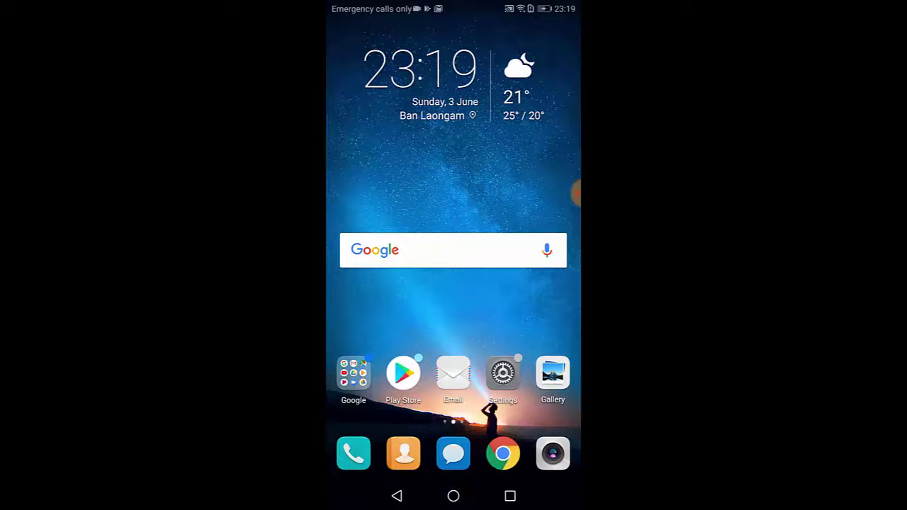
- Look up the serial number under Status in the phone's About phone settings and enter it in the form's Product Serial number field
mouse_move(382, 298)
left_mouse_down()
mouse_move(496, 298)
mouse_move(382, 297)
left_mouse_up()
left_click(502, 373)
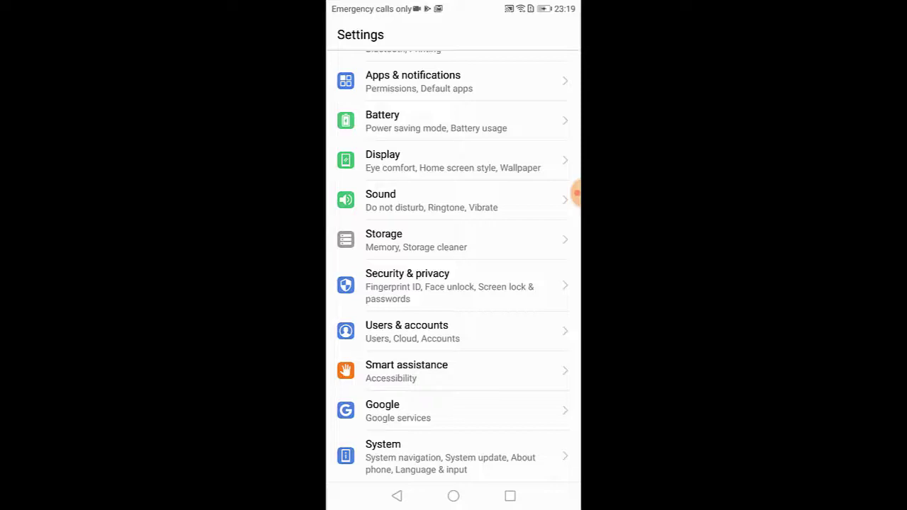
left_click(425, 456)
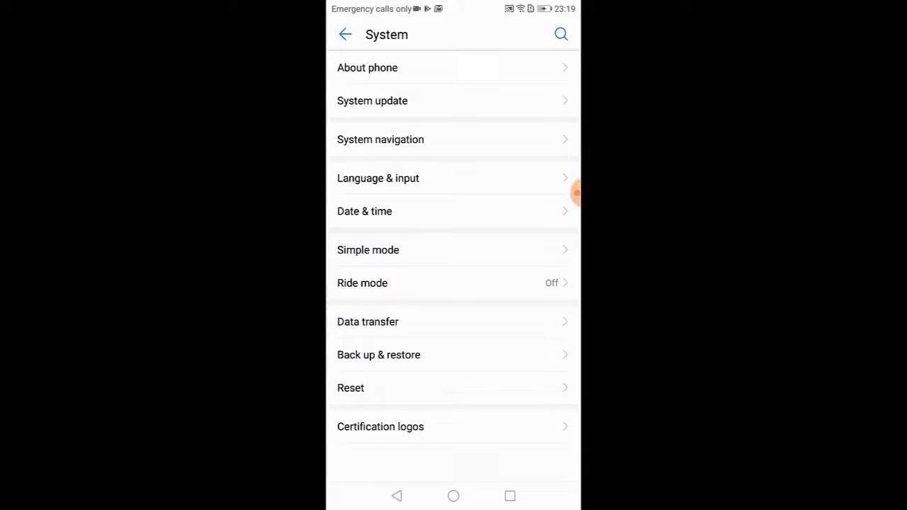
left_click(425, 67)
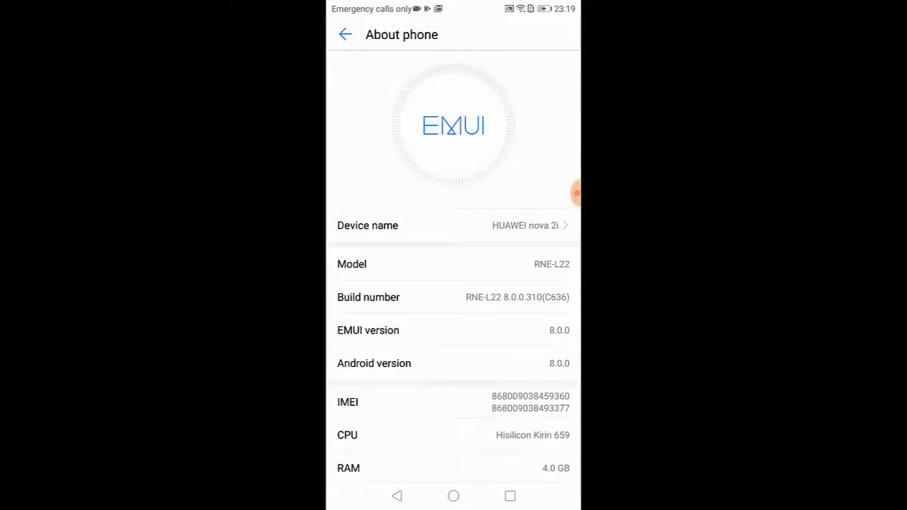
scroll(453, 283, "down", 5)
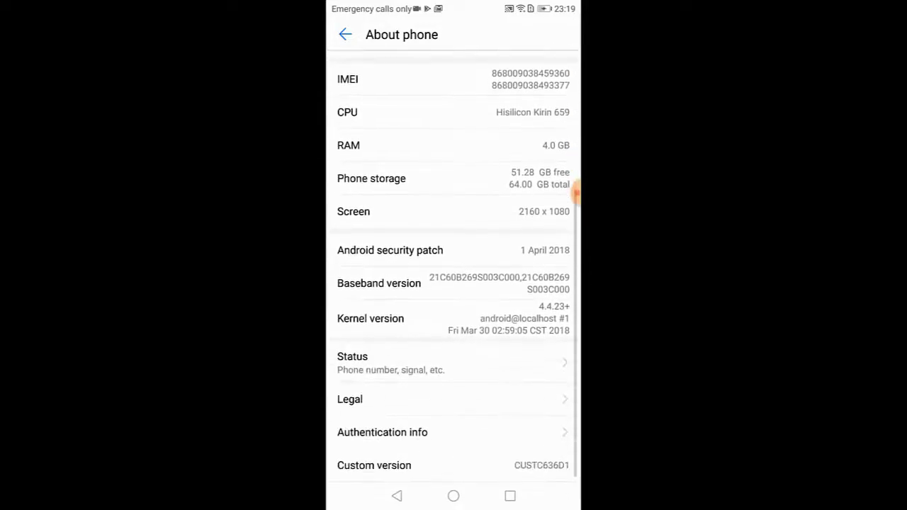
left_click(390, 362)
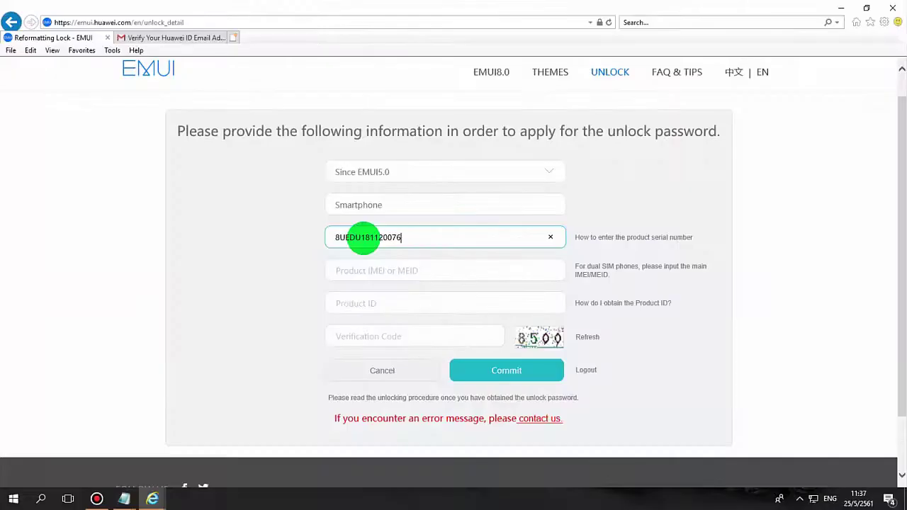
type("58")
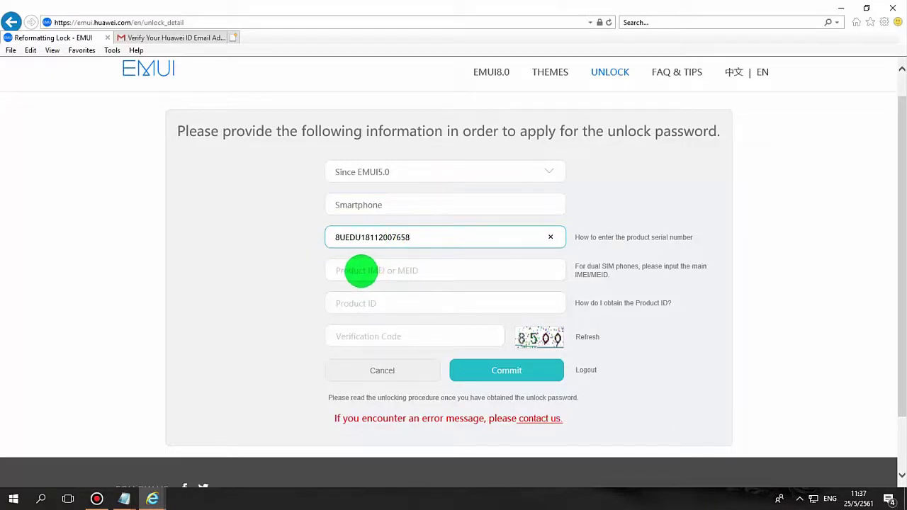
- Read the form's guidance on entering the IMEI or MEID of a dual SIM phone, and close it
left_click(362, 270)
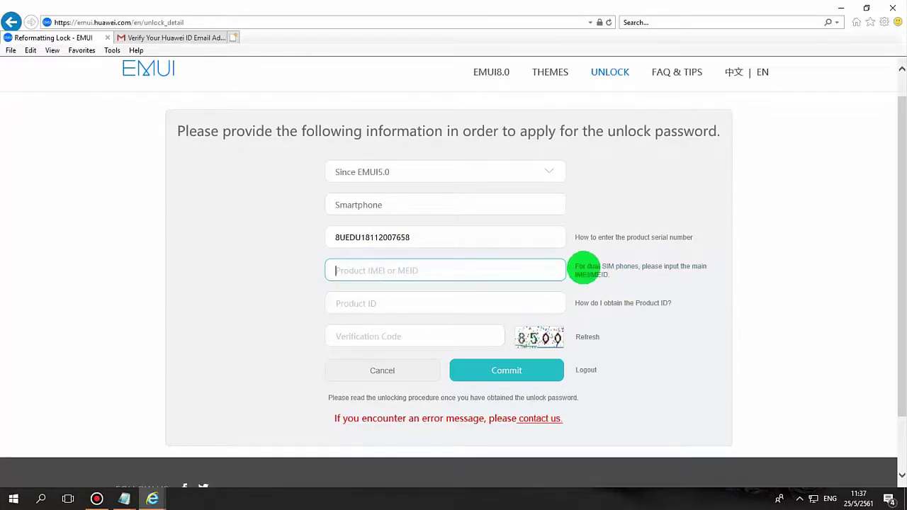
left_click(585, 271)
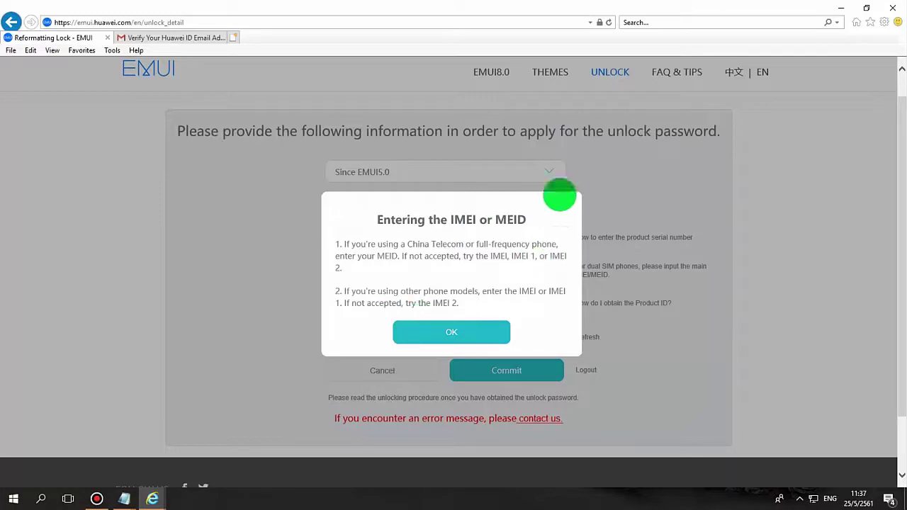
left_click(570, 202)
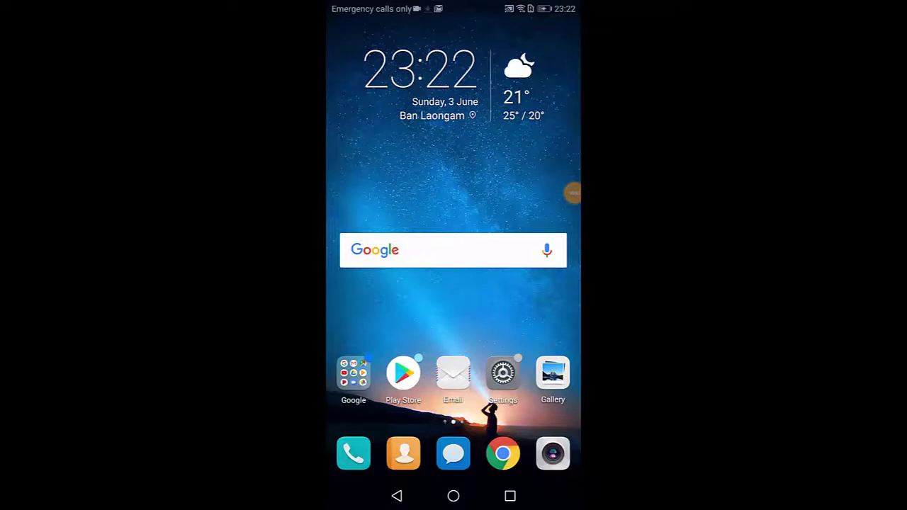
- Look up the main IMEI in the phone's About phone settings and enter it in the form's Product IMEI or MEID field
left_click(502, 374)
left_click(382, 457)
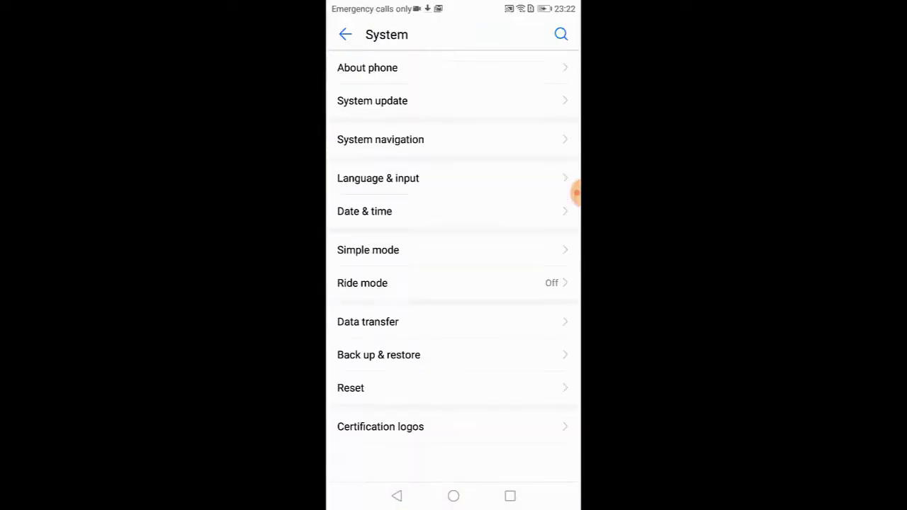
left_click(367, 68)
scroll(453, 283, "down", 2)
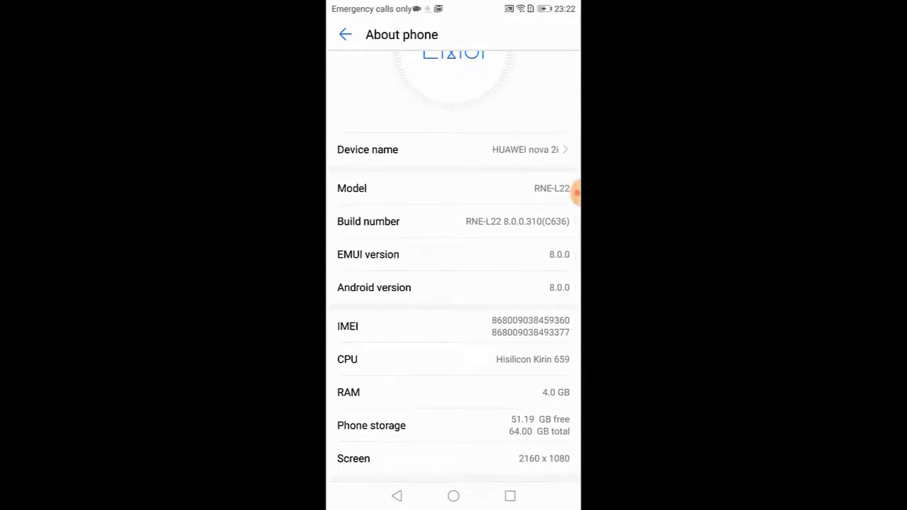
left_click(454, 326)
left_click_drag(454, 286, 495, 343)
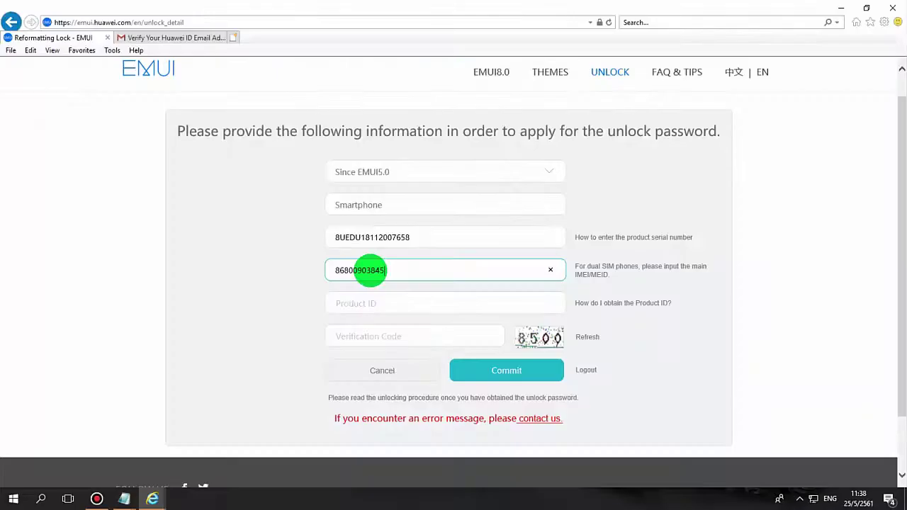
type("9360")
- Check how to obtain the Product ID, dial *#*#1357946#*#* on the phone to display it, and enter it in the form's Product ID field
left_click(389, 304)
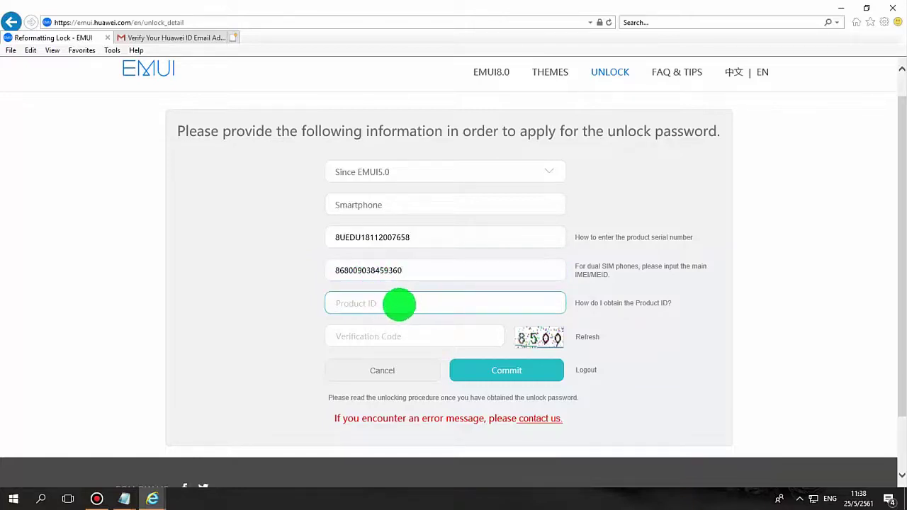
left_click(598, 303)
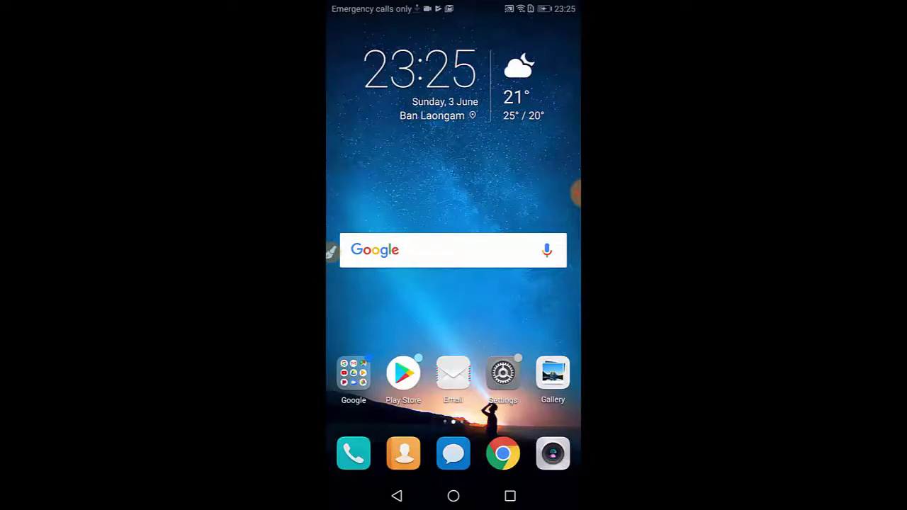
left_click(352, 453)
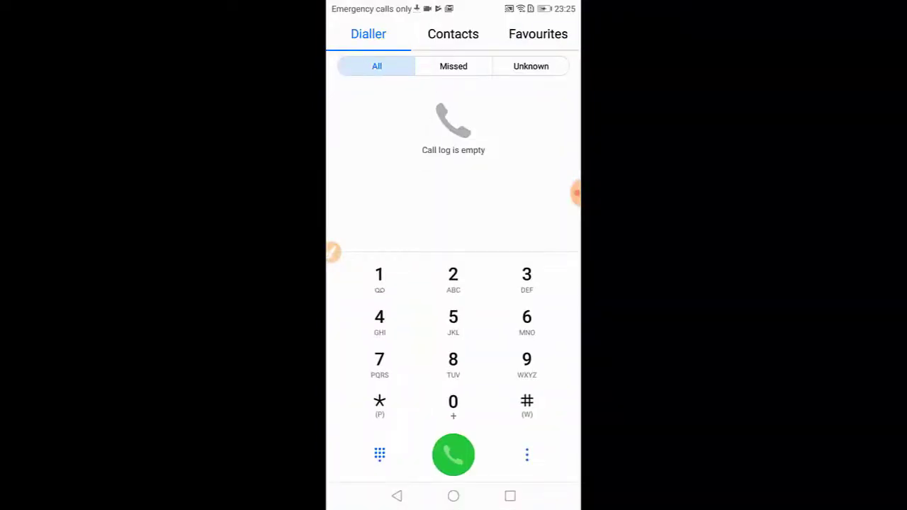
left_click(379, 404)
left_click(526, 404)
left_click(379, 404)
left_click(527, 403)
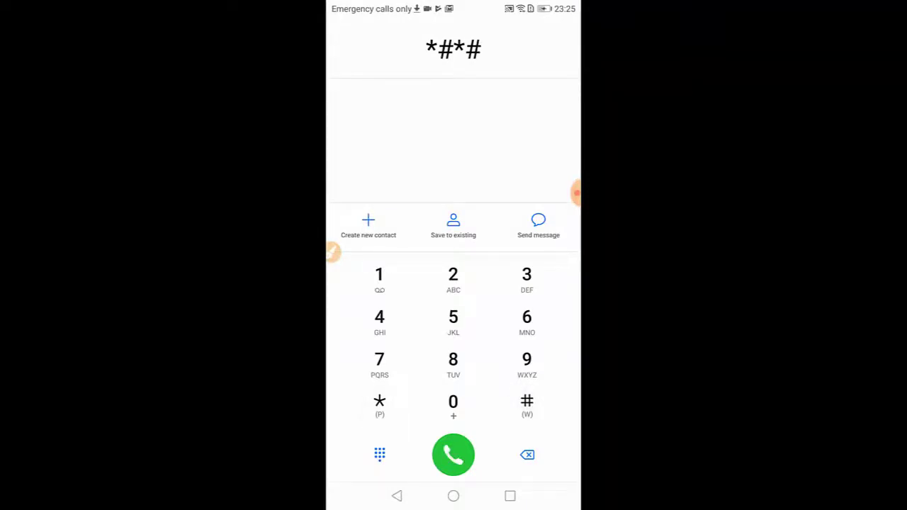
left_click(379, 278)
left_click(526, 278)
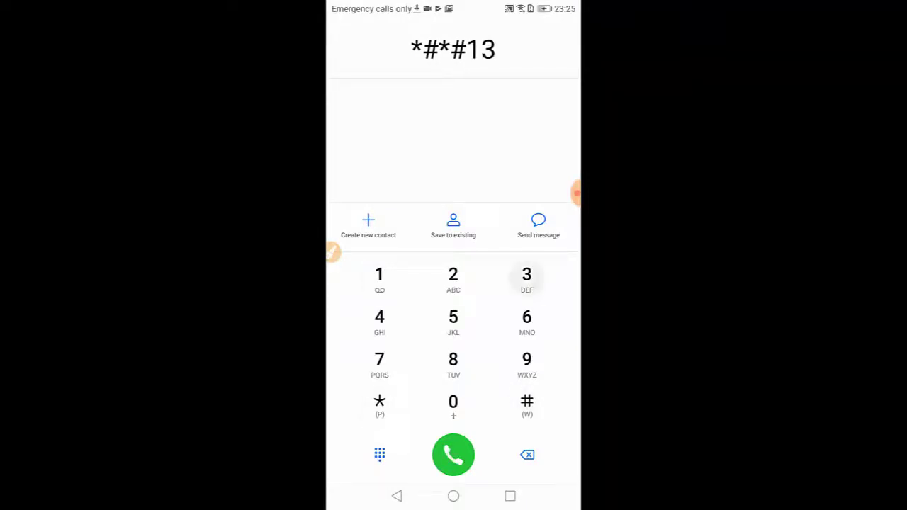
left_click(452, 320)
left_click(379, 363)
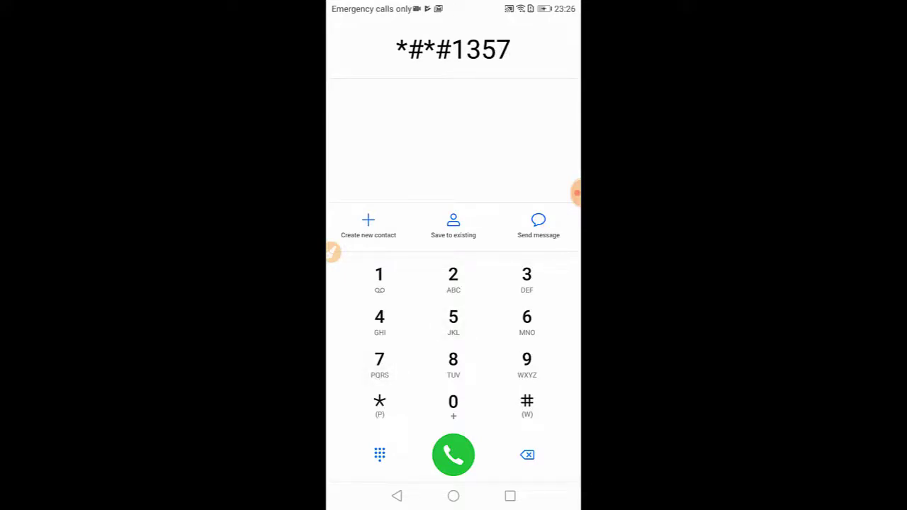
left_click(526, 363)
left_click(379, 320)
left_click(526, 320)
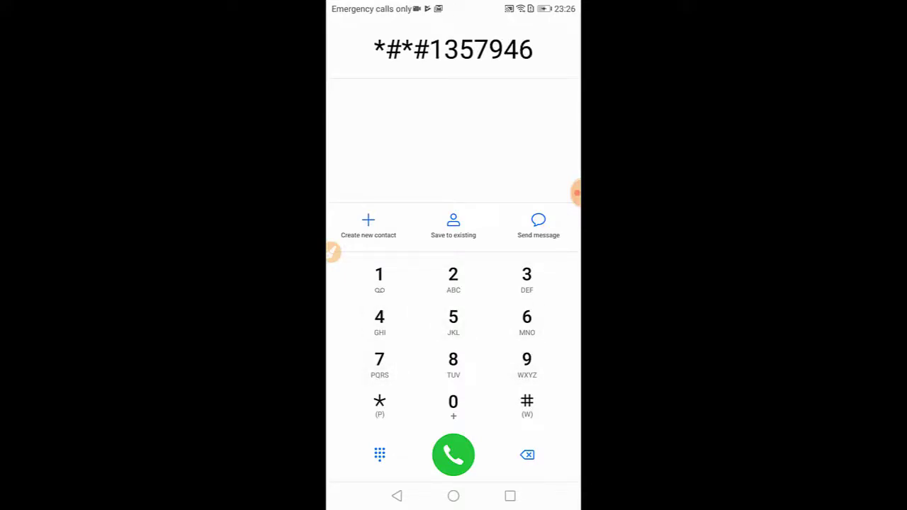
left_click(526, 406)
left_click(379, 405)
left_click(526, 406)
left_click(379, 406)
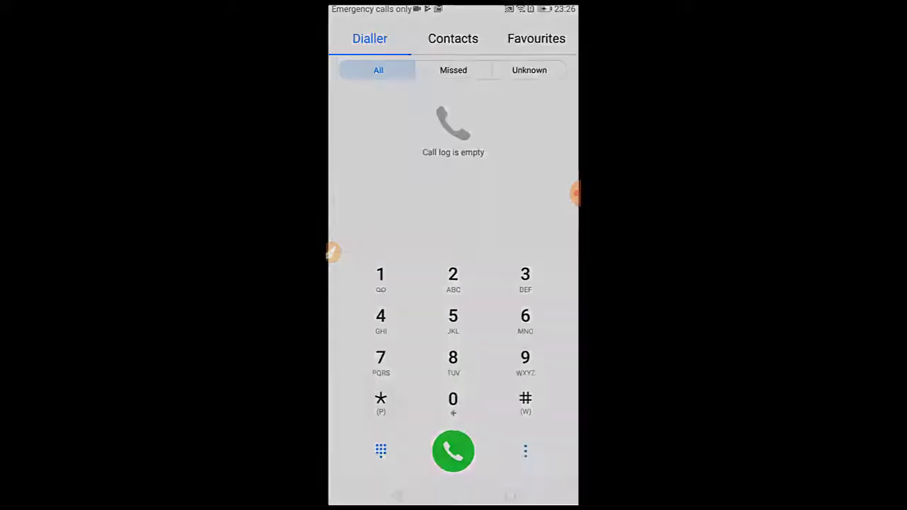
left_click(331, 252)
left_click_drag(542, 114, 546, 117)
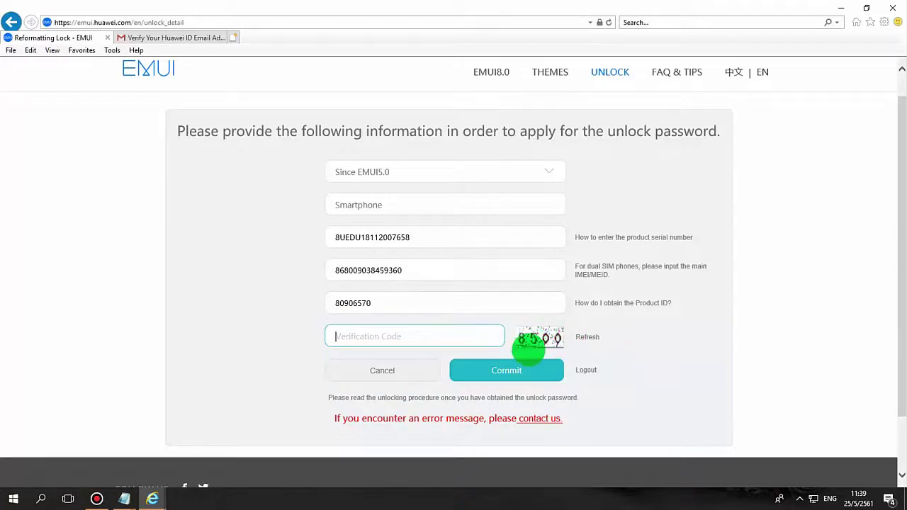
- Refresh the captcha image, enter its characters in the Verification Code field, and submit the form to obtain the unlock password
left_click(588, 339)
left_click(364, 337)
type("5q66")
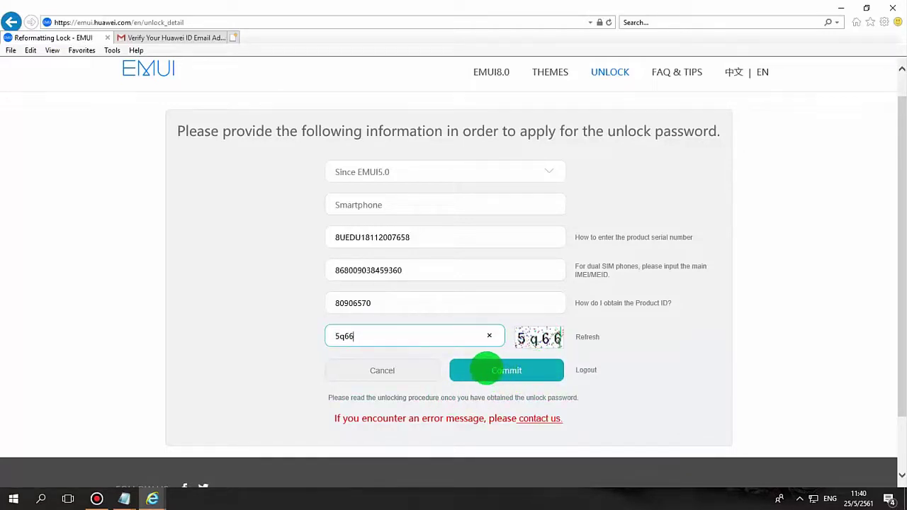
left_click(593, 335)
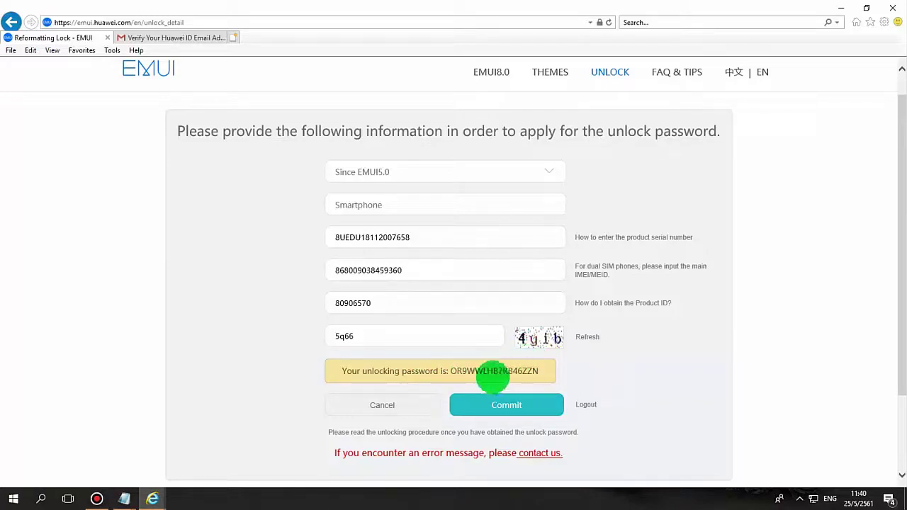
- Open the CODE text document from the bootloader unlock huawei nova 2i folder in File Explorer
mouse_move(125, 496)
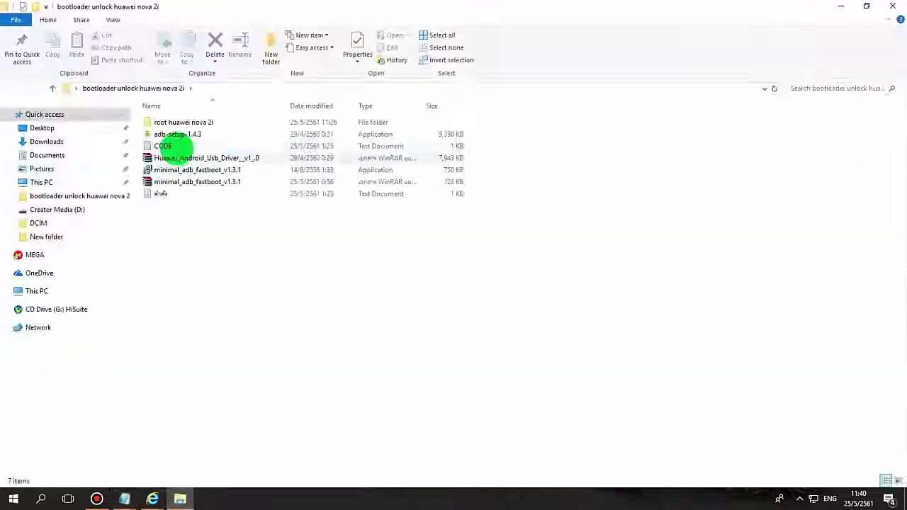
double_click(170, 146)
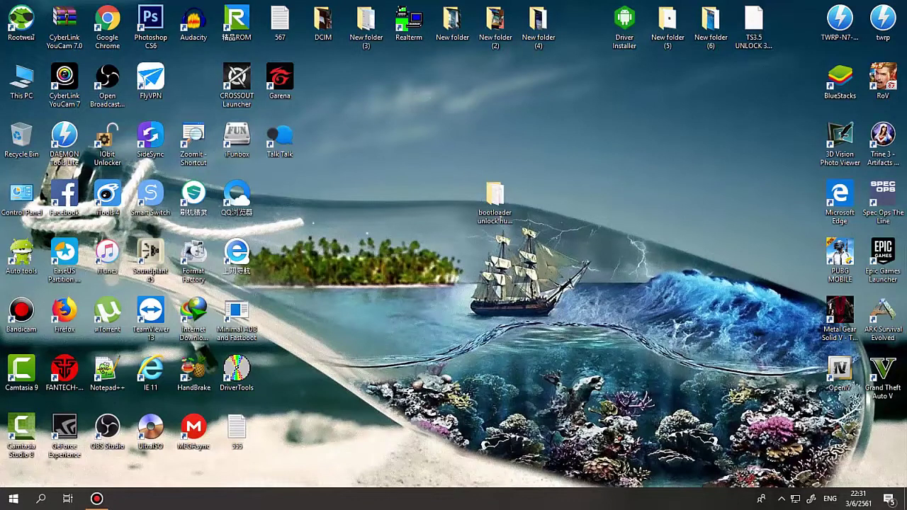
right_click(574, 108)
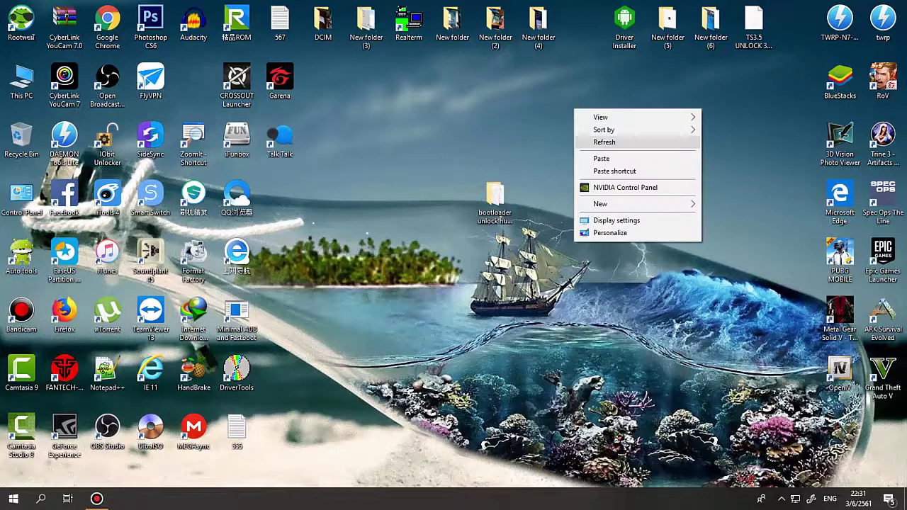
left_click(595, 139)
right_click(590, 100)
left_click(602, 132)
right_click(613, 105)
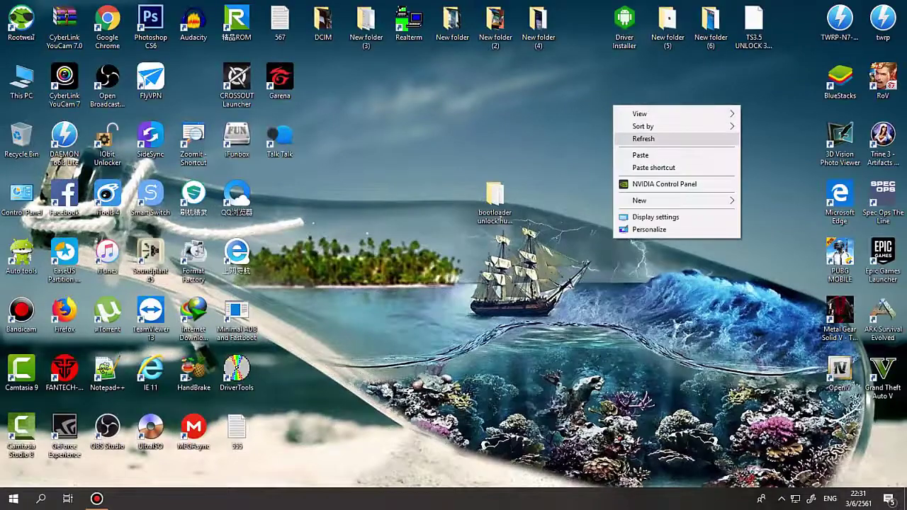
left_click(627, 139)
right_click(621, 91)
left_click(646, 126)
right_click(633, 100)
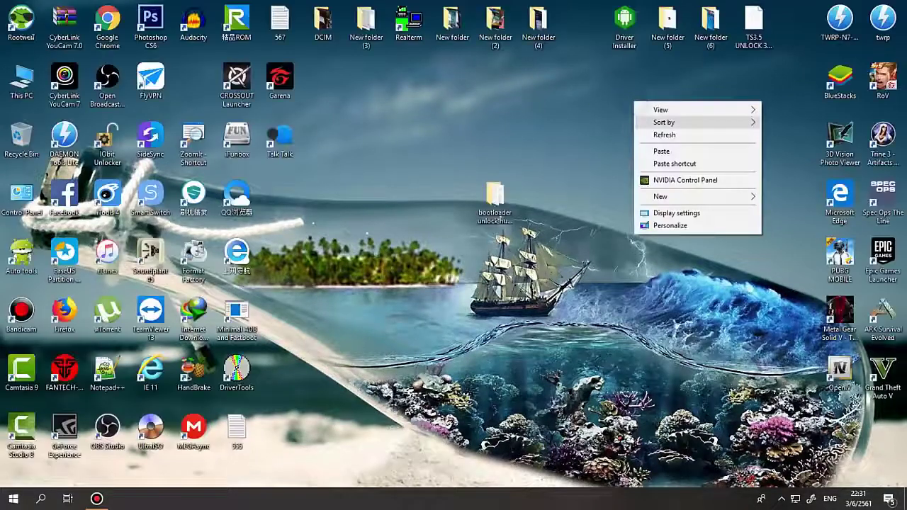
left_click(675, 132)
right_click(653, 98)
left_click(683, 131)
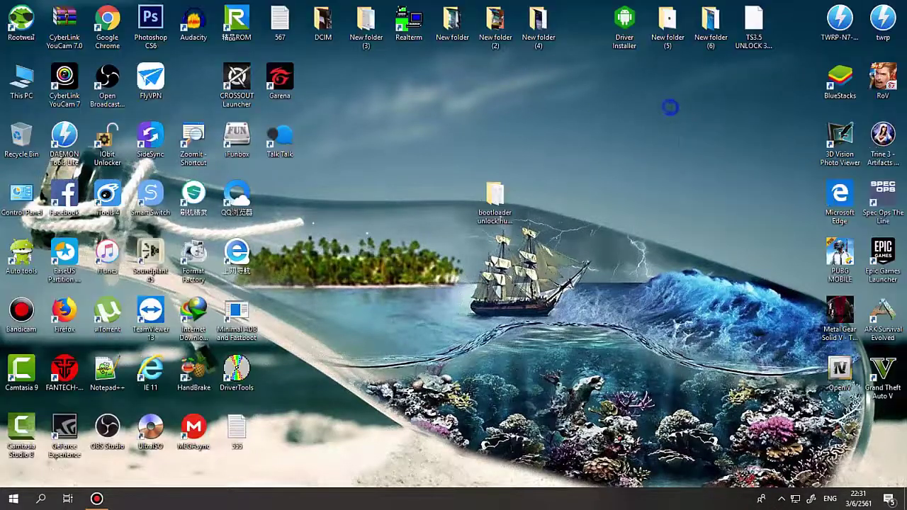
right_click(670, 106)
left_click(686, 134)
right_click(665, 97)
left_click(691, 126)
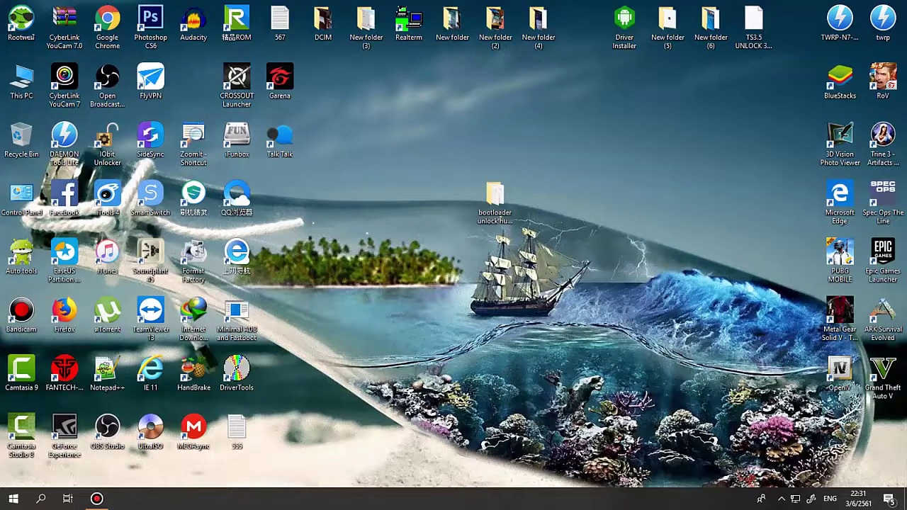
right_click(653, 124)
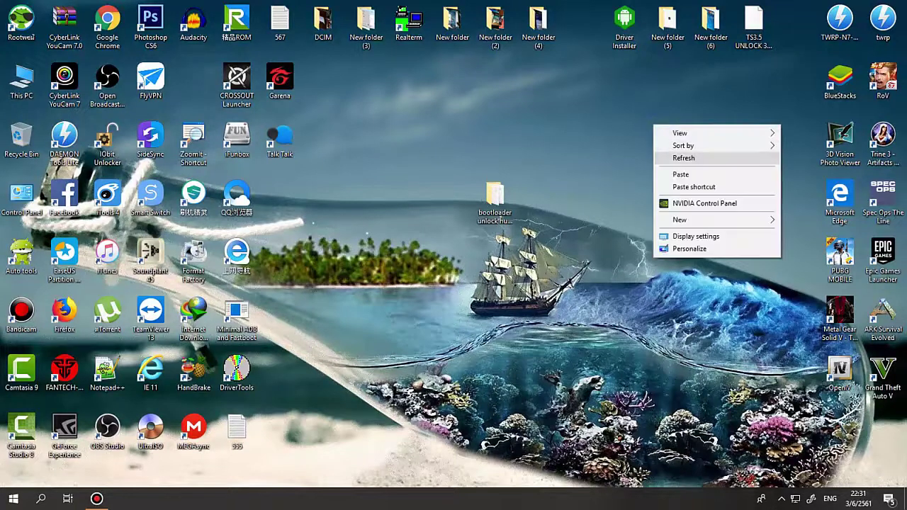
left_click(674, 157)
- Reposition the bootloader unlock folder on the desktop and open it to reach the driver and ADB setup files
left_click_drag(495, 198, 581, 142)
double_click(580, 139)
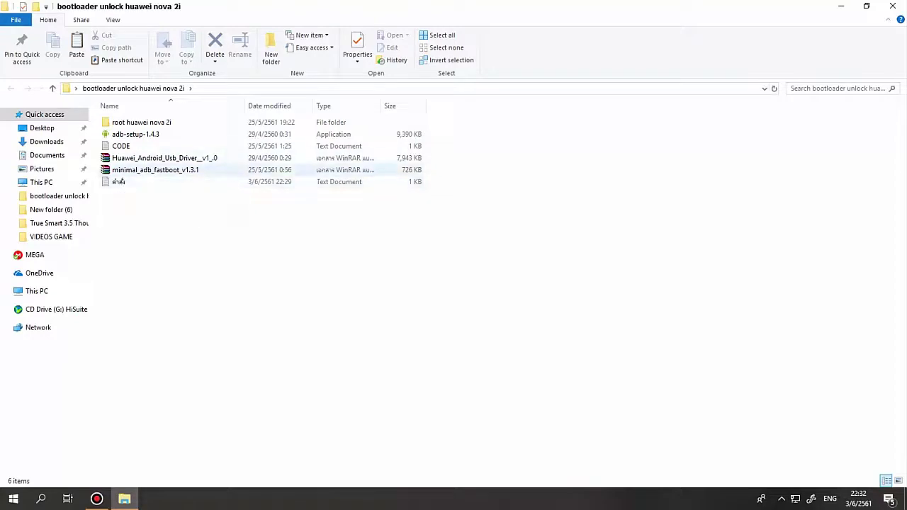
left_click(163, 158)
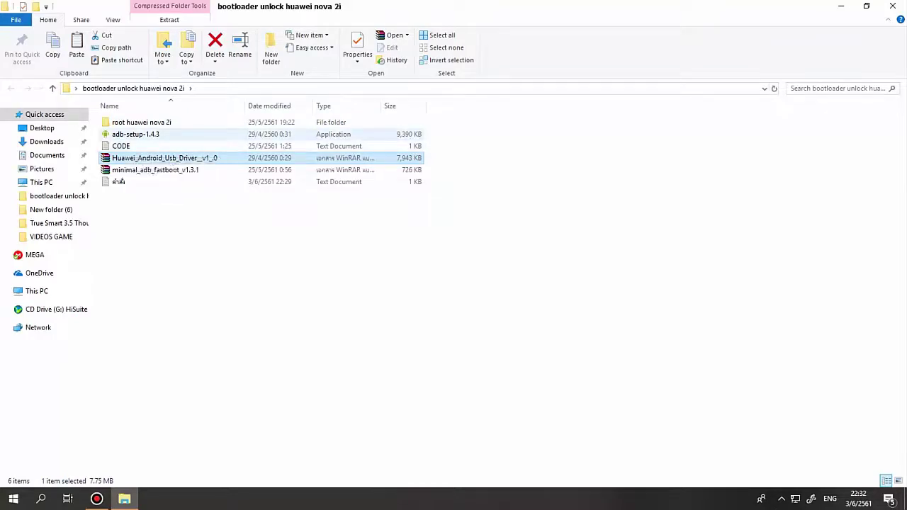
- Run adb-setup-1.4.3 to install ADB and Fastboot system-wide, including the device drivers, and complete the driver wizard
left_click(127, 134)
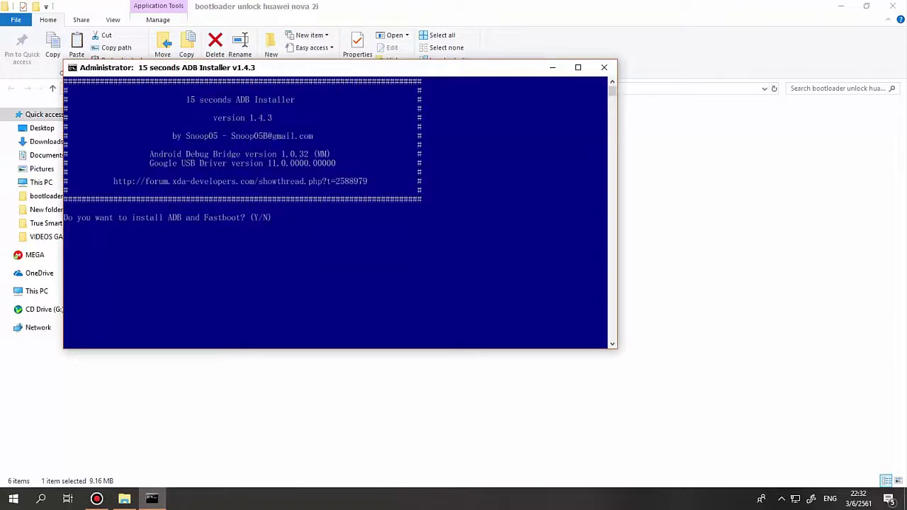
key("Return")
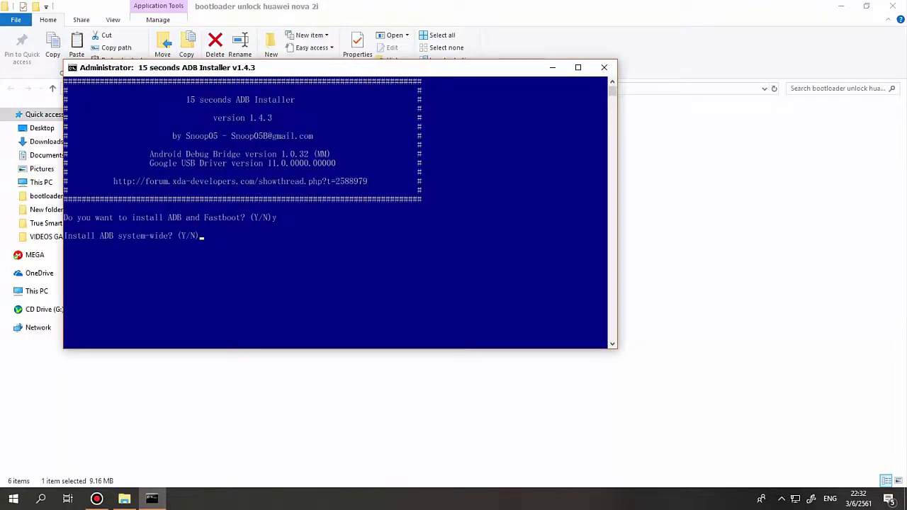
type("y")
key("Return")
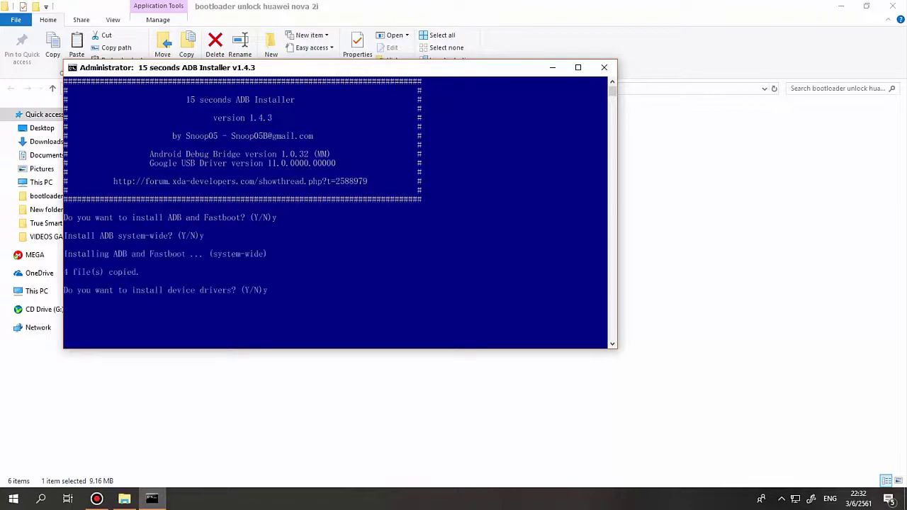
type("y")
key("Return")
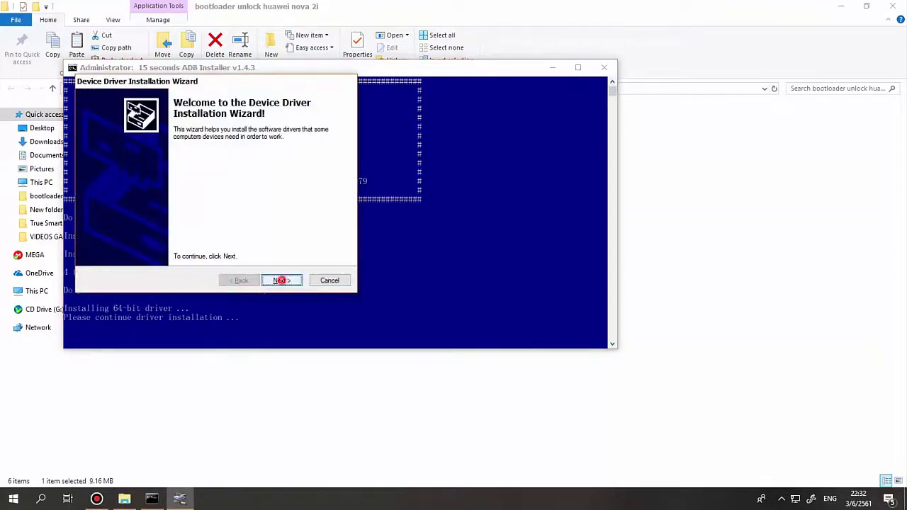
left_click(281, 280)
left_click(281, 281)
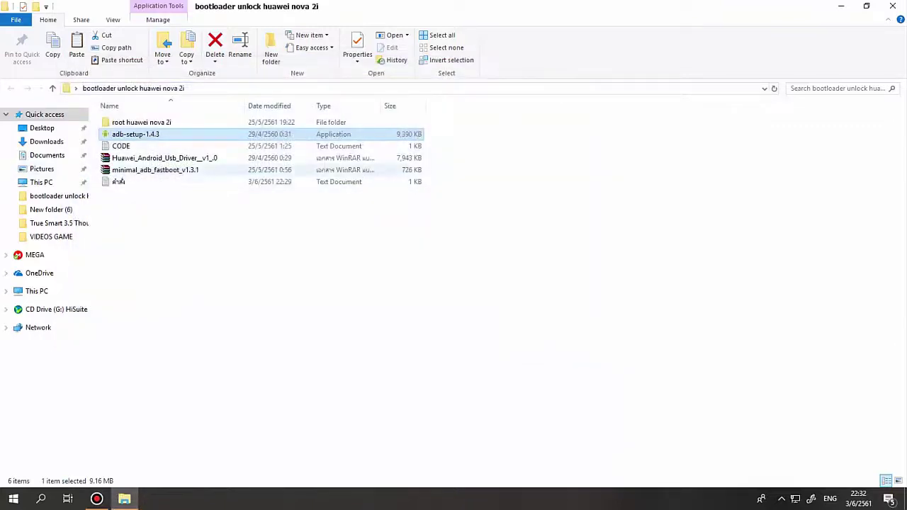
- Extract the Huawei_Android_Usb_Driver archive into the current folder
left_click(138, 157)
right_click(139, 159)
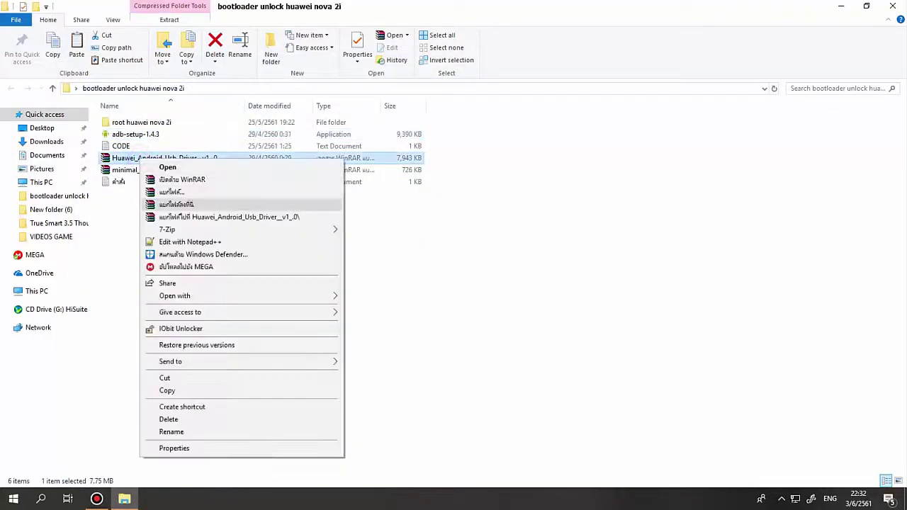
left_click(178, 204)
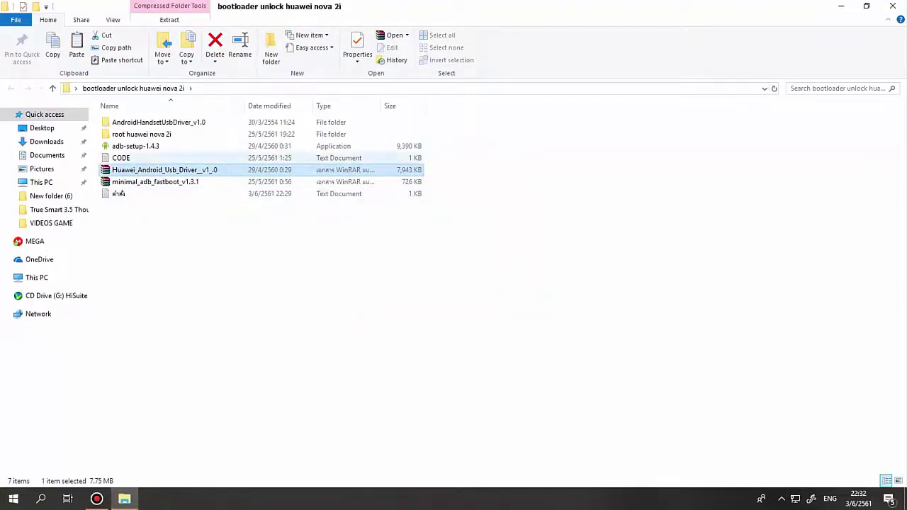
- Install DriverTools 1.0 with DriverSetup from the AndroidHandsetUsbDriver_v1.0 folder, keeping the default destination and finishing without launching the program
double_click(158, 122)
left_click(124, 122)
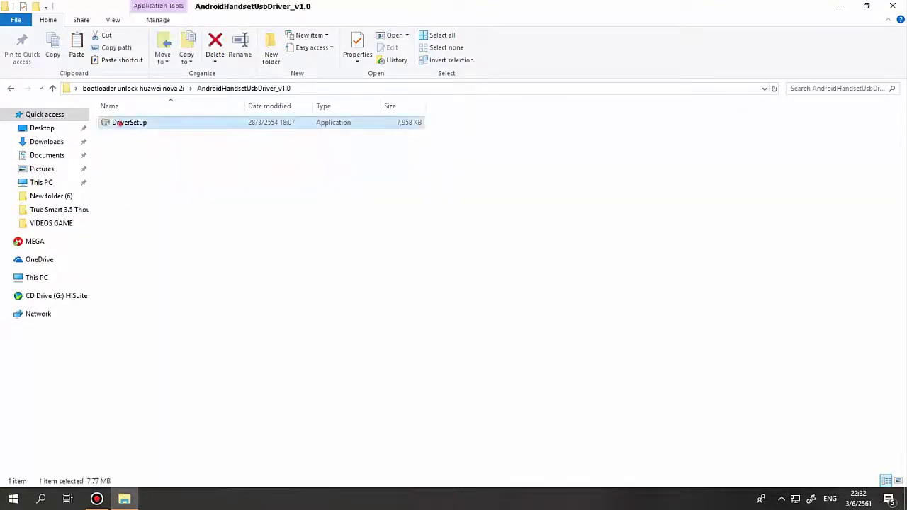
double_click(122, 121)
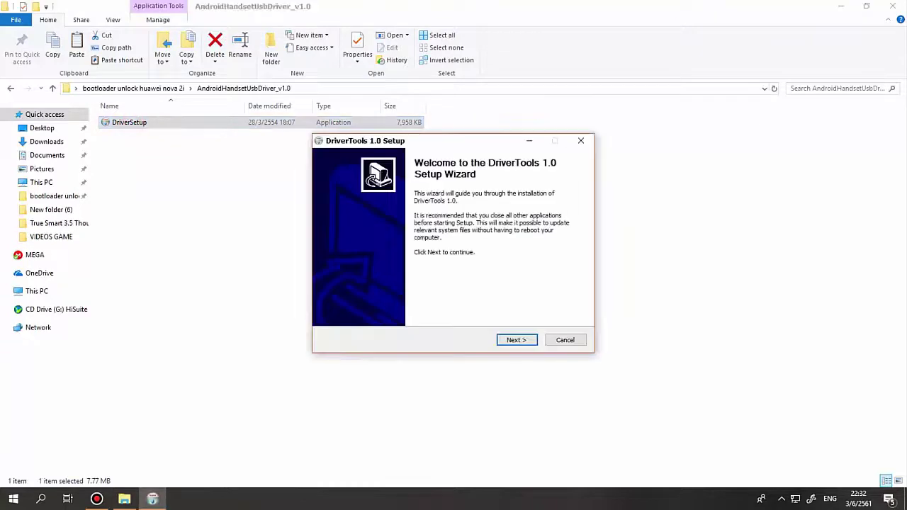
left_click(517, 340)
left_click(516, 340)
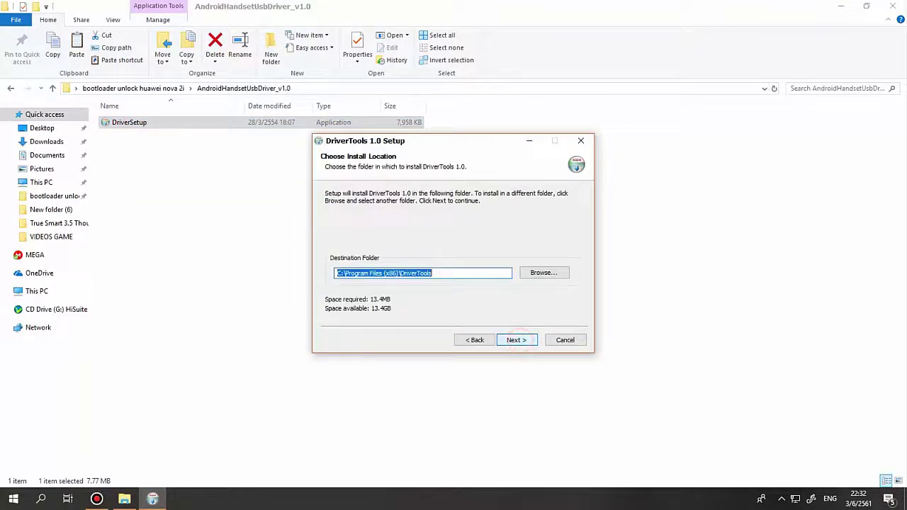
left_click(517, 339)
left_click(516, 340)
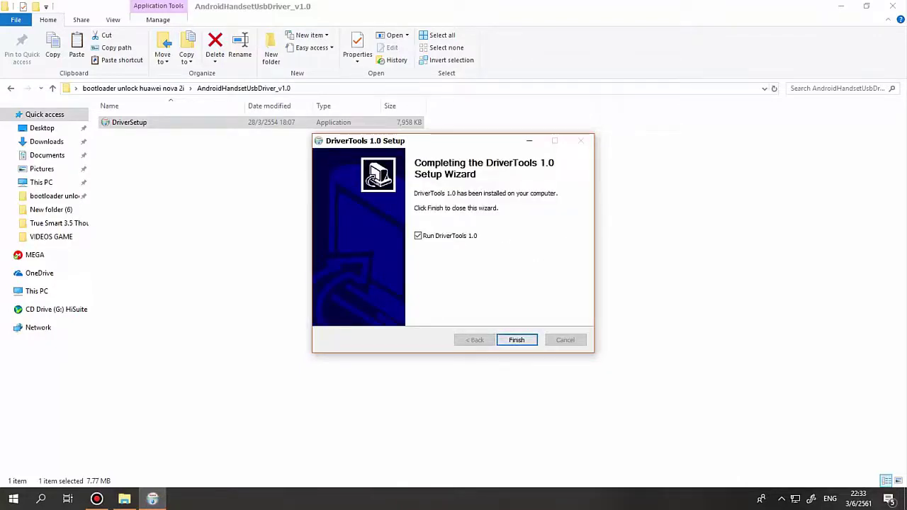
left_click(418, 235)
left_click(518, 339)
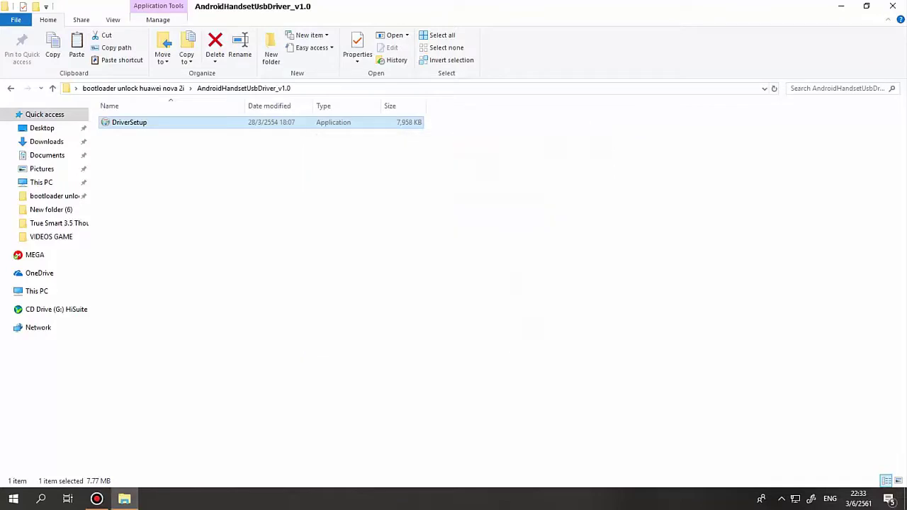
- Return to the bootloader unlock folder and delete the extracted AndroidHandsetUsbDriver_v1.0 folder
key("BackSpace")
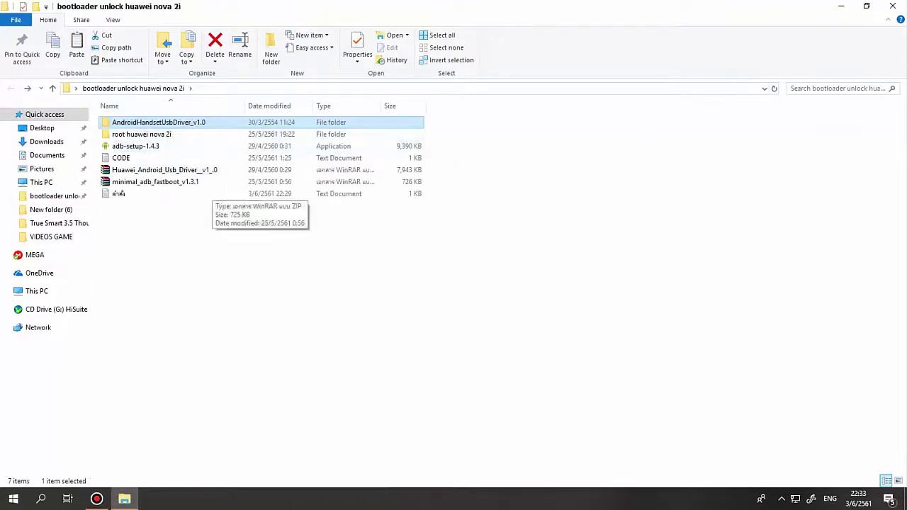
key("Delete")
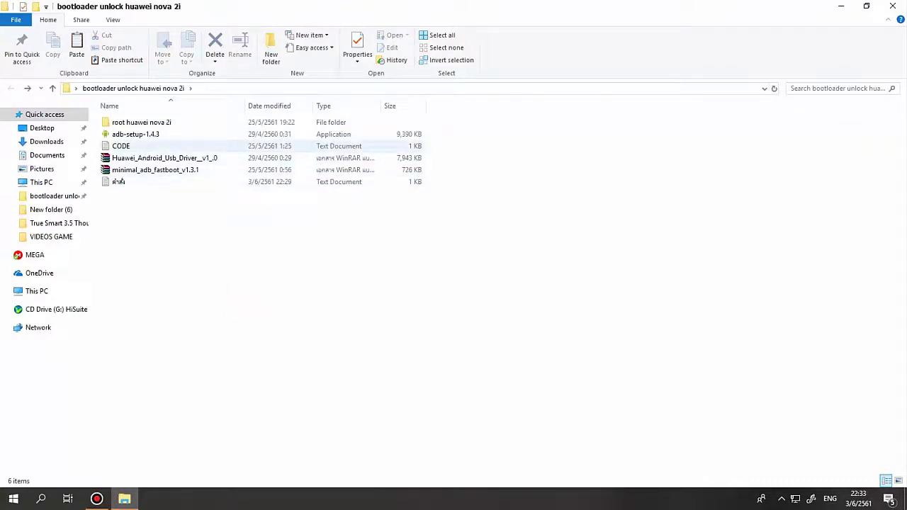
- Review the saved unlock code in the CODE text file, close it, and read the list of commands in the Thai-named text file
double_click(121, 146)
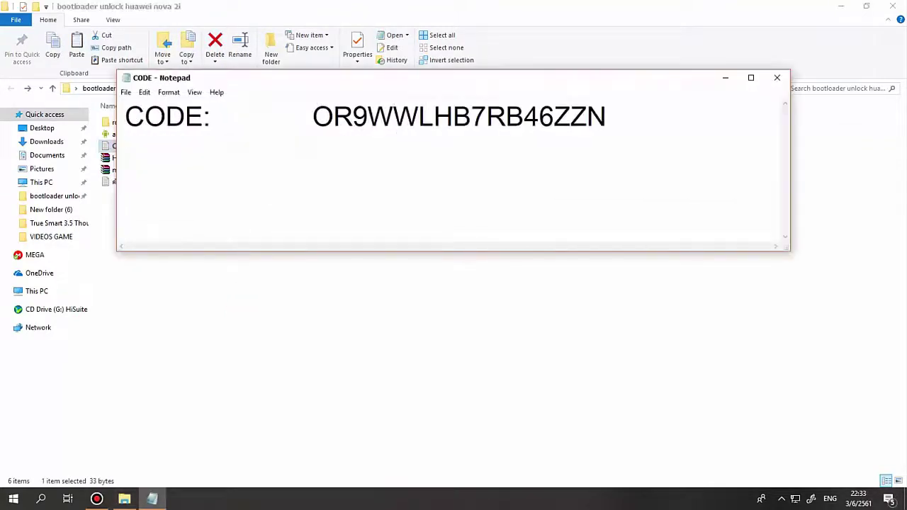
left_click_drag(305, 88, 353, 196)
left_click(821, 185)
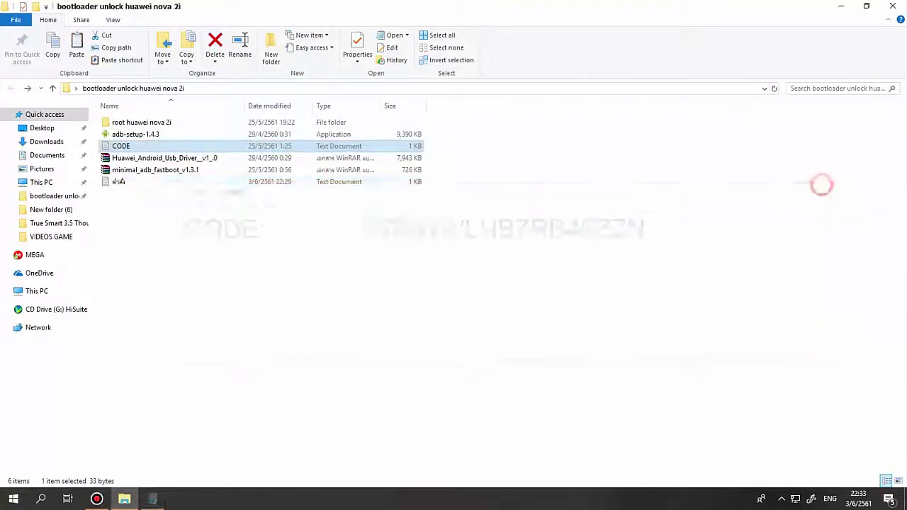
double_click(117, 181)
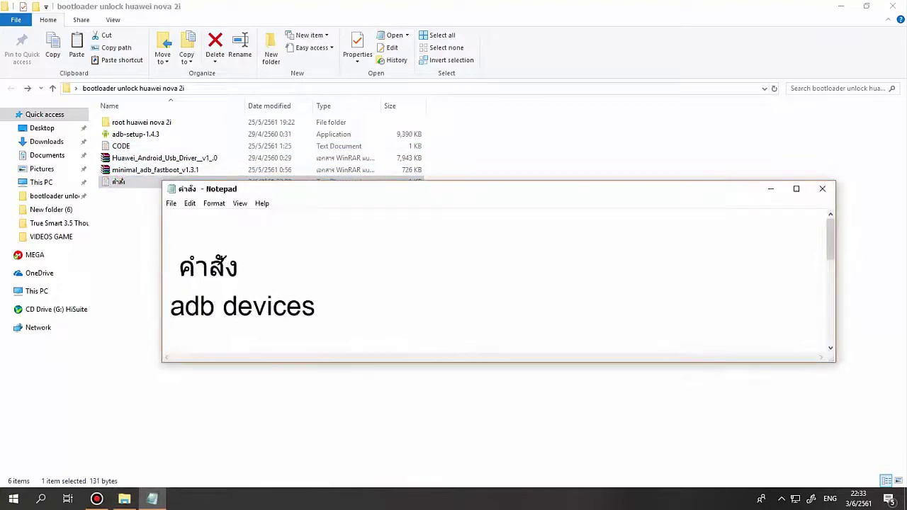
scroll(496, 283, "down", 1)
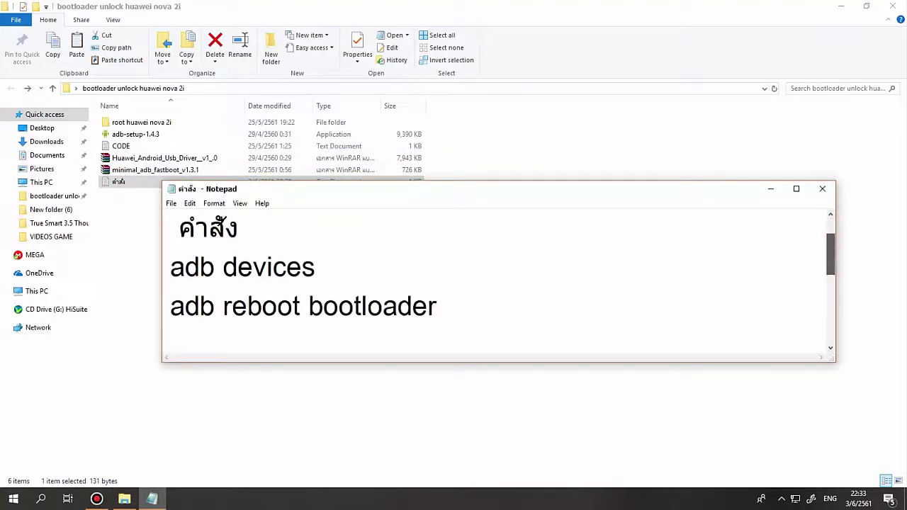
left_click(770, 189)
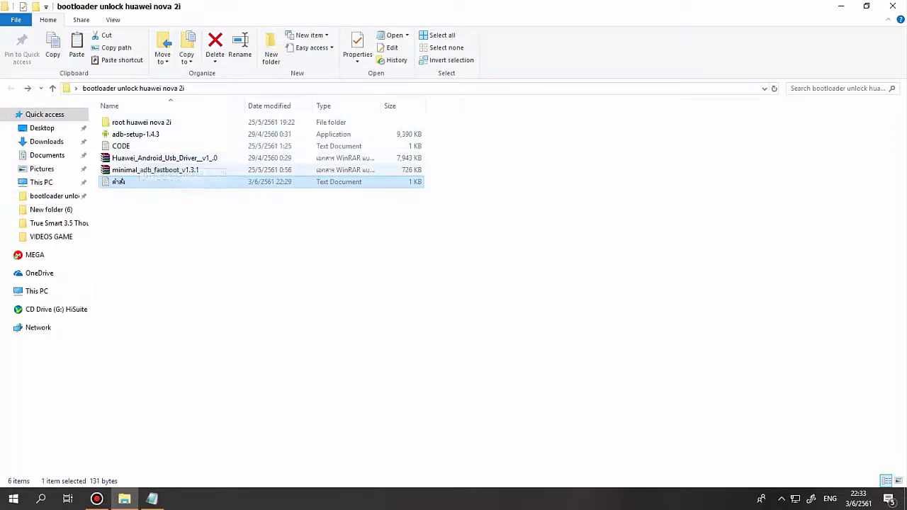
- Extract the minimal_adb_fastboot_v1.3.1 archive into the current folder
left_click(140, 171)
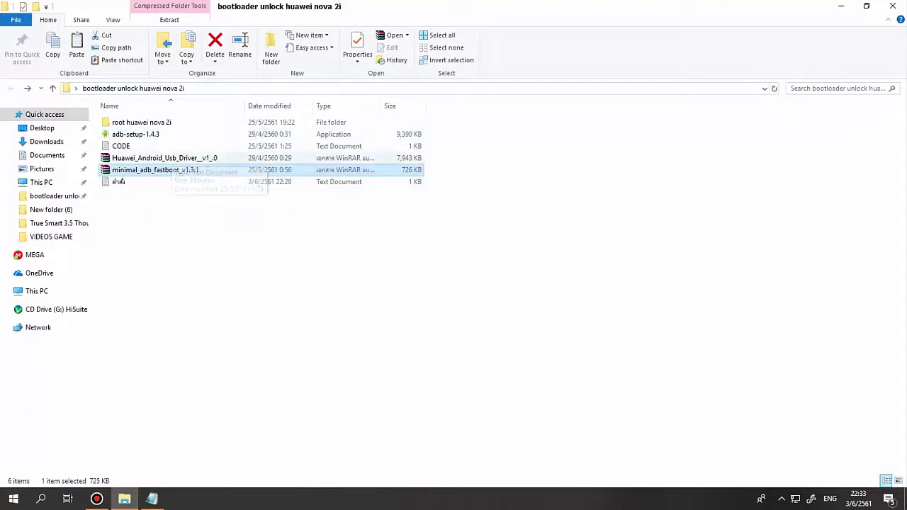
left_click(134, 122)
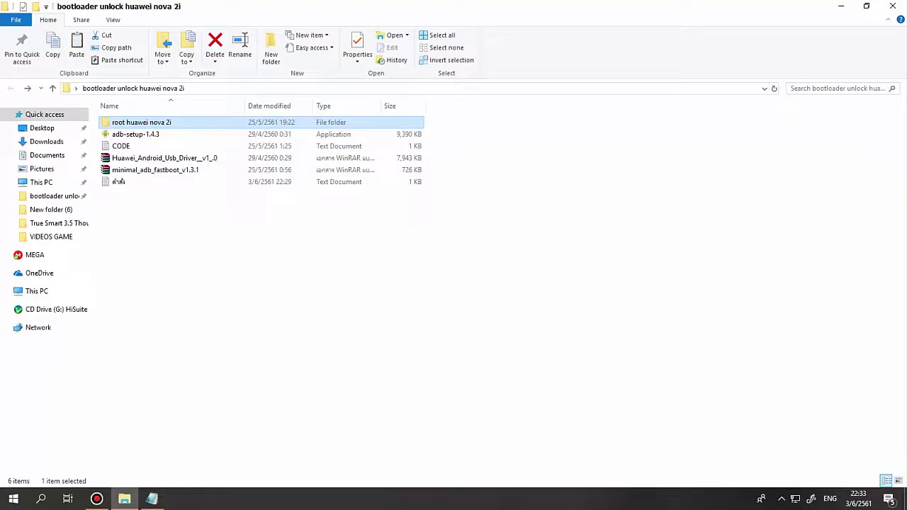
left_click(144, 170)
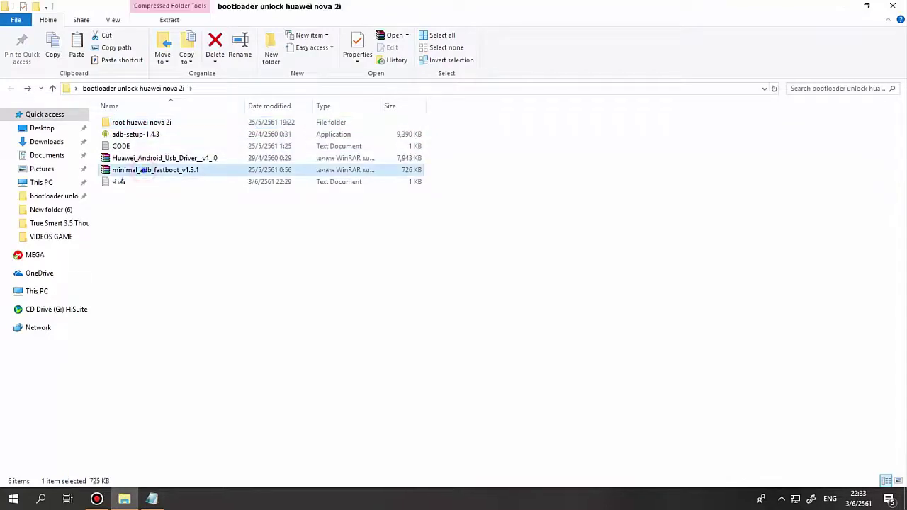
right_click(144, 171)
left_click(196, 216)
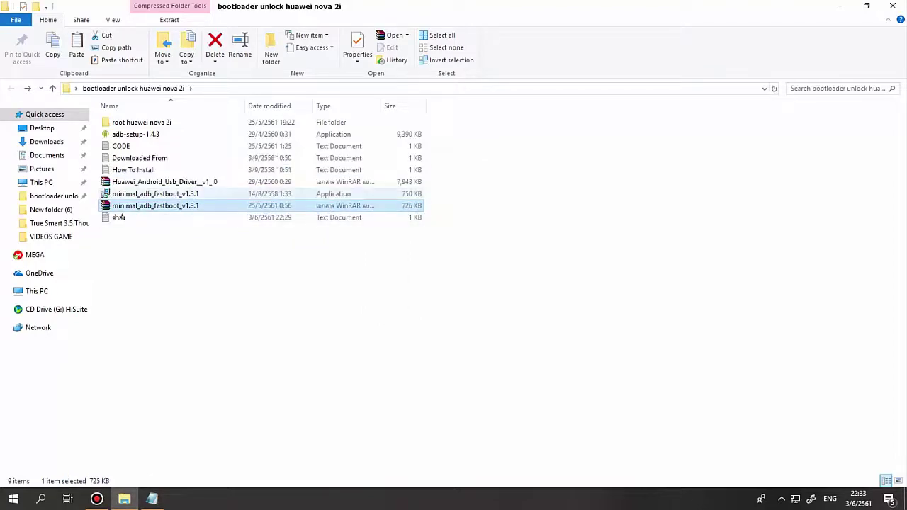
- Install Minimal ADB and Fastboot 1.3.1, accepting the license, keeping the default folders, creating a desktop icon and launching the program on finish
left_click(124, 194)
double_click(124, 194)
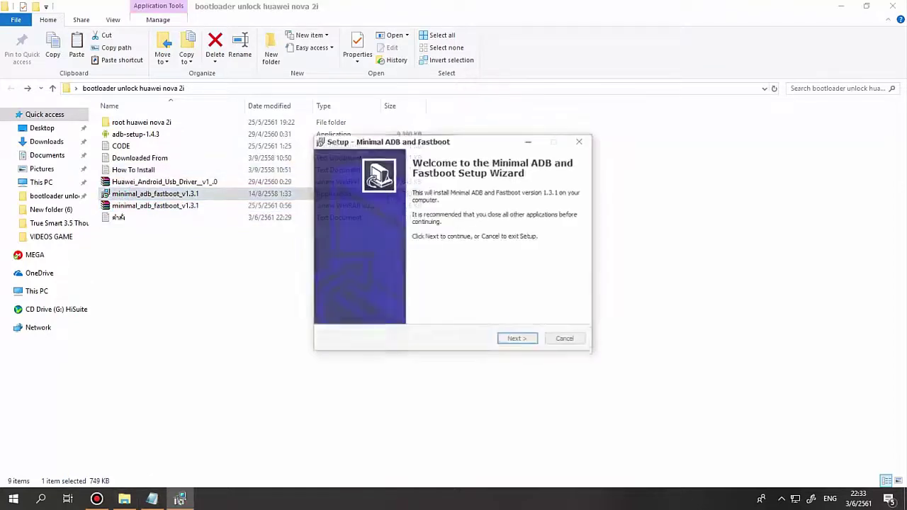
left_click(514, 338)
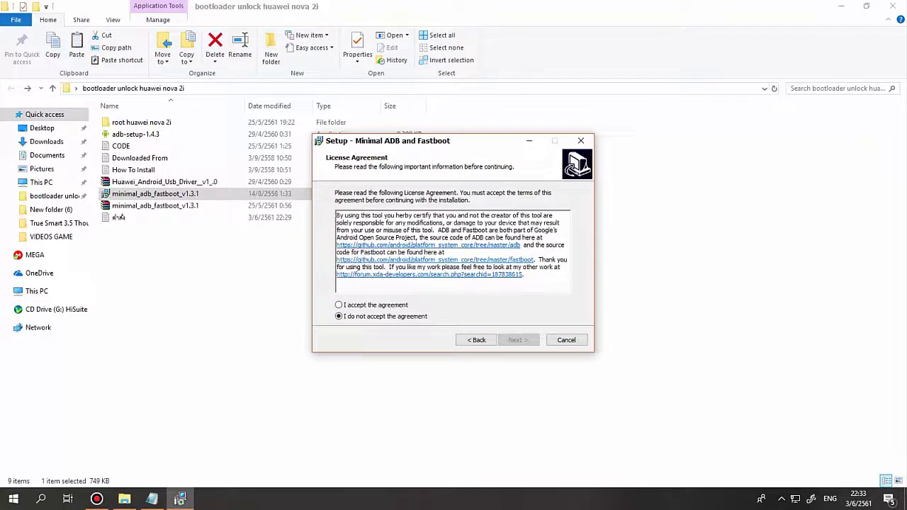
left_click(382, 305)
left_click(517, 340)
left_click(522, 340)
left_click(524, 340)
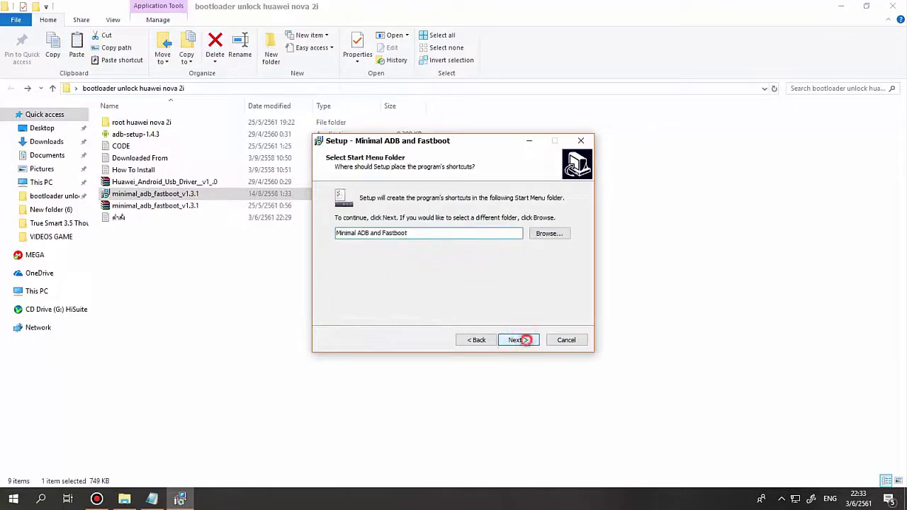
left_click(380, 227)
left_click(518, 340)
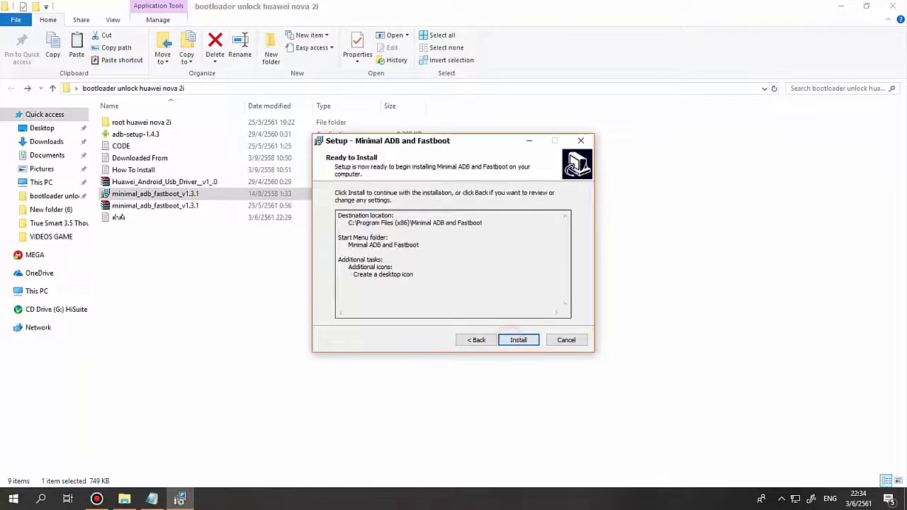
left_click(524, 337)
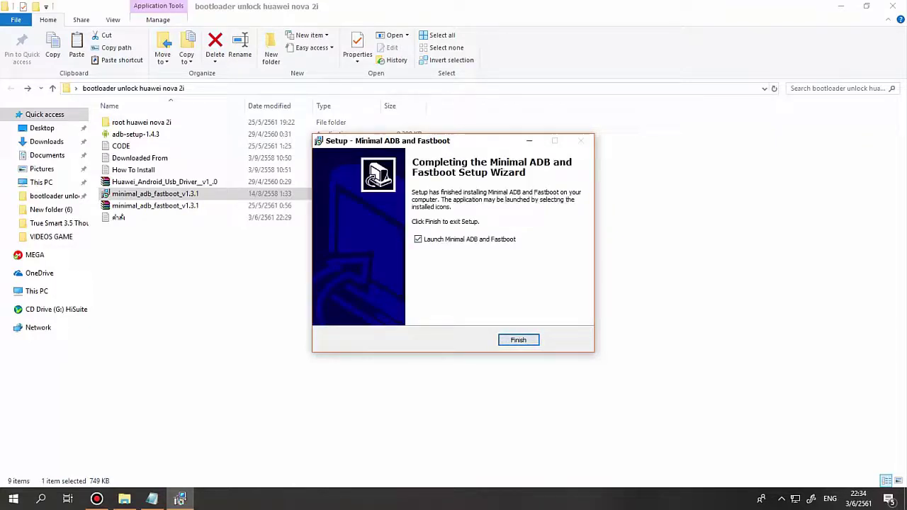
left_click(514, 338)
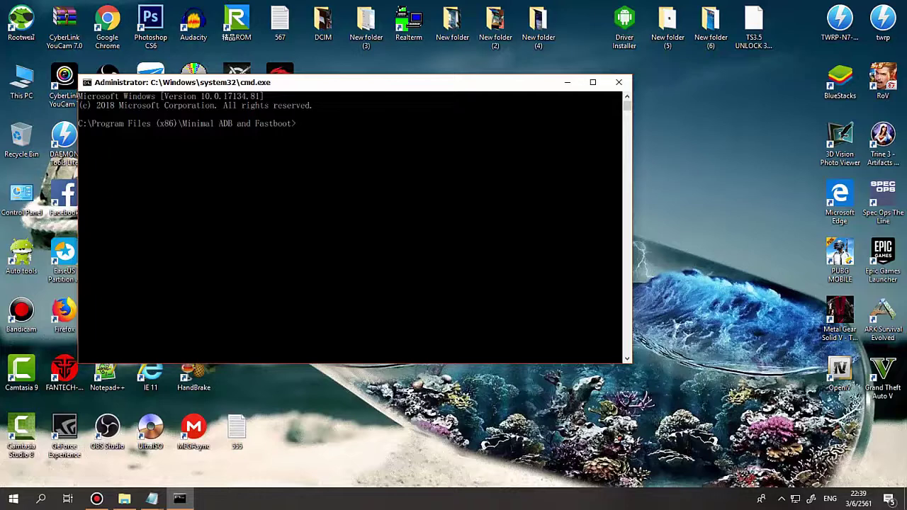
- Arrange the command prompt window above the command notes, bringing up the notes copy that includes the fastboot oem unlock line
left_click_drag(286, 83, 514, 112)
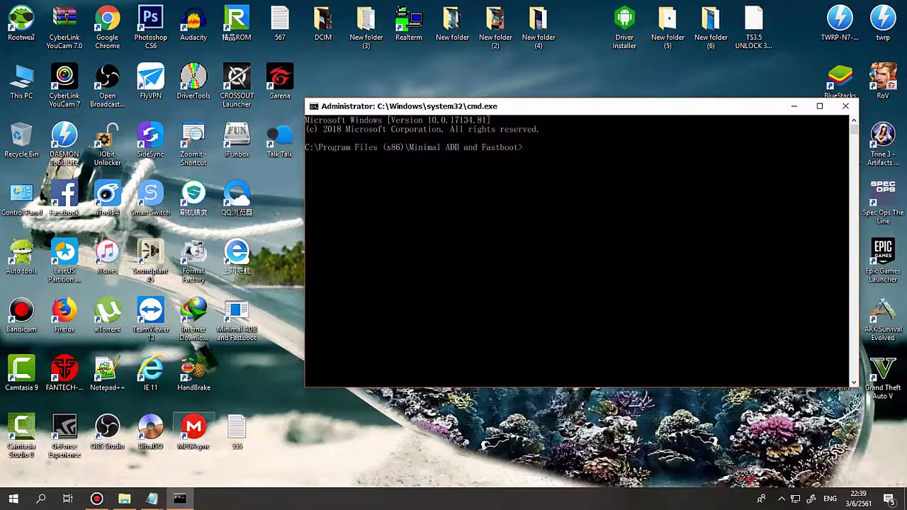
left_click(151, 499)
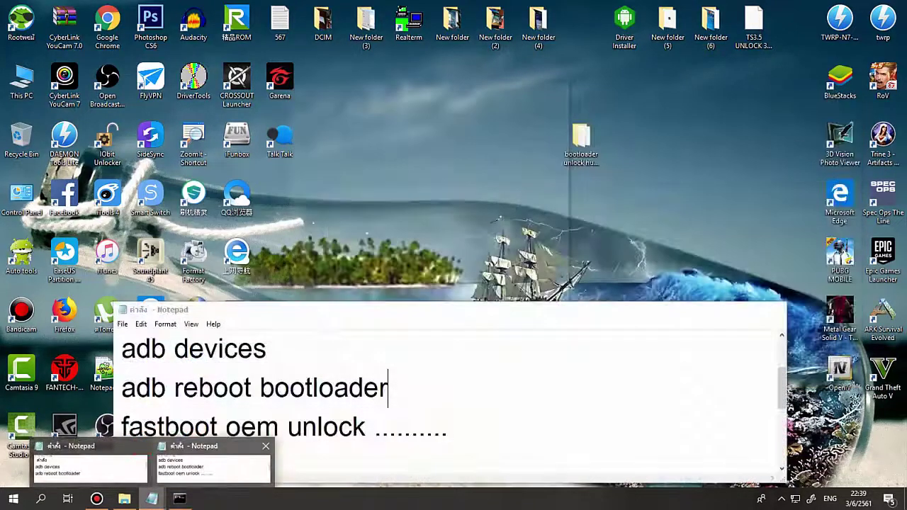
left_click(212, 467)
left_click(268, 316)
left_click_drag(269, 317, 284, 328)
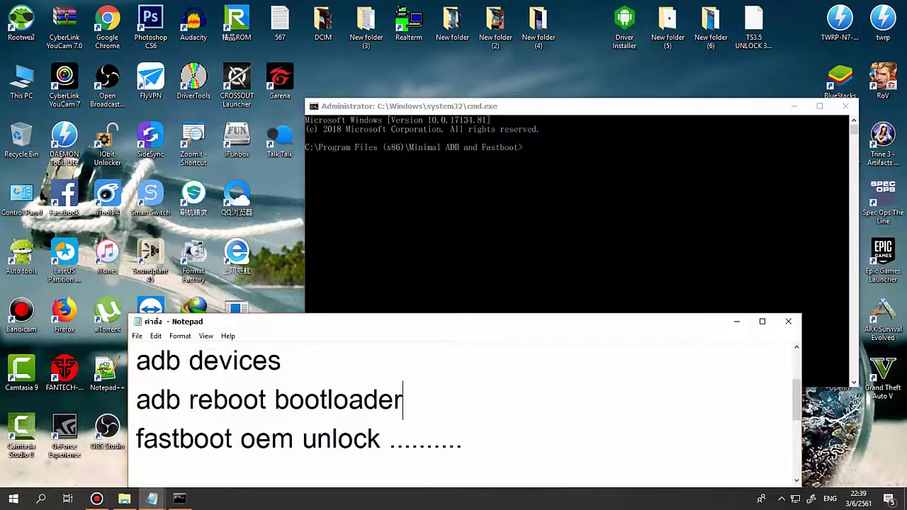
left_click_drag(425, 106, 433, 74)
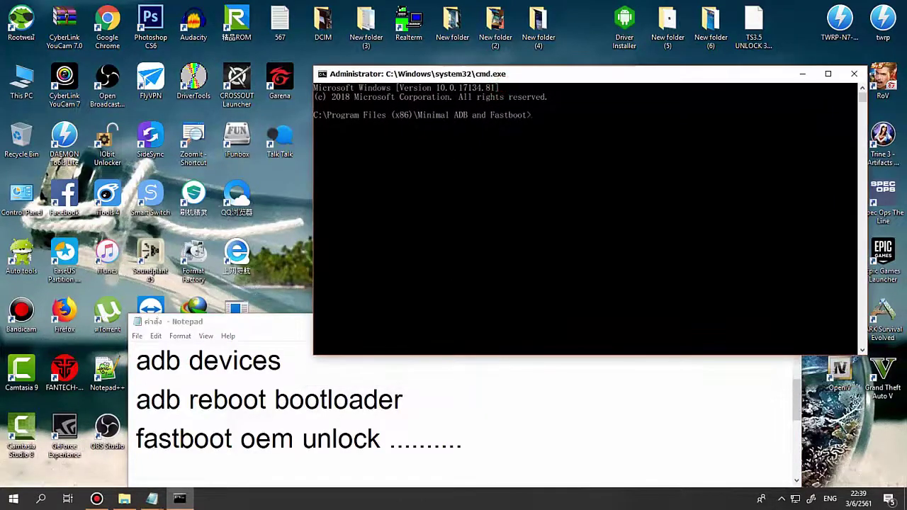
left_click_drag(545, 78, 530, 49)
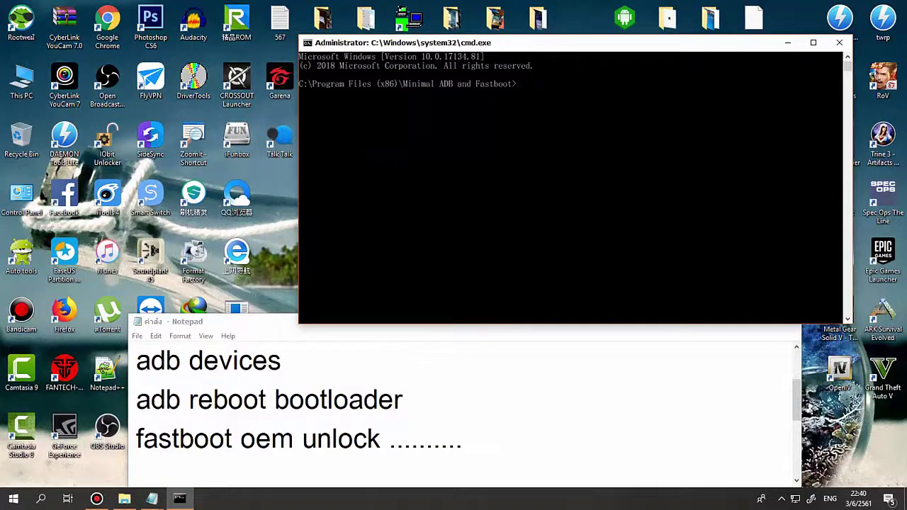
- Run adb devices to list the attached phone and highlight its serial number in the output
type("adb devices")
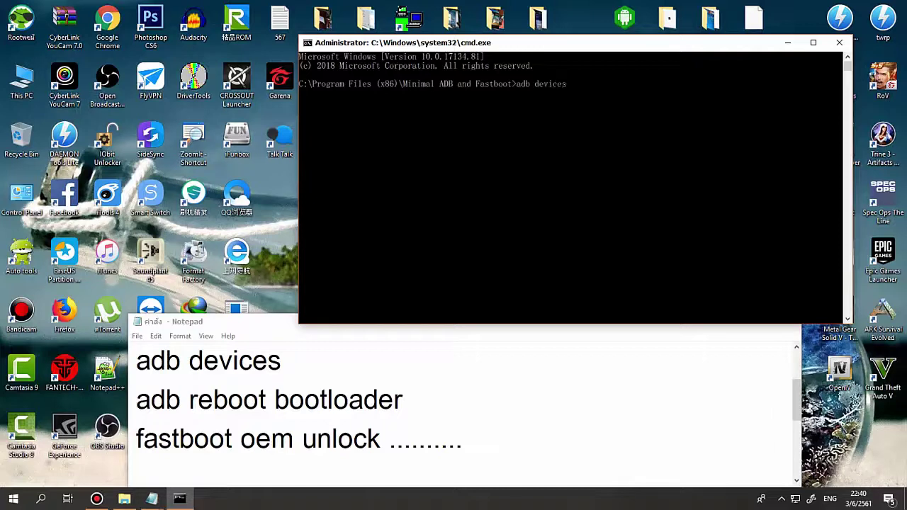
key("Return")
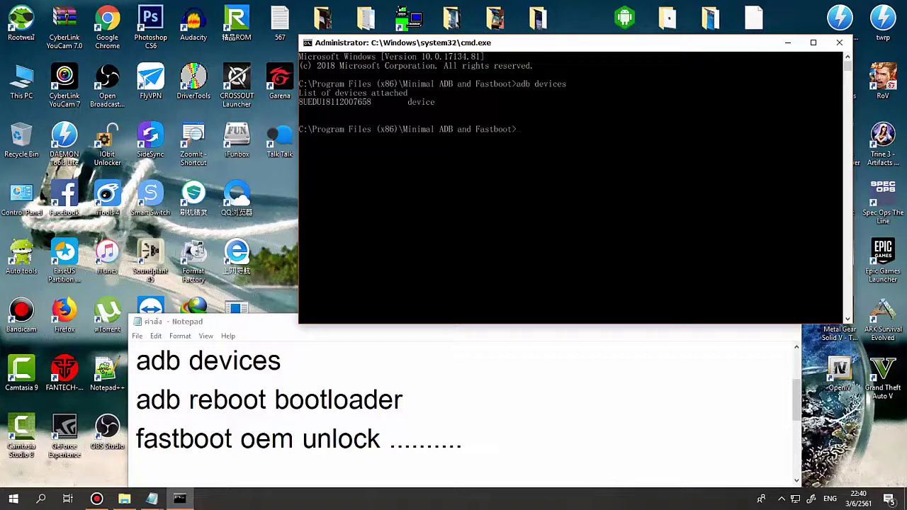
left_click_drag(375, 102, 298, 102)
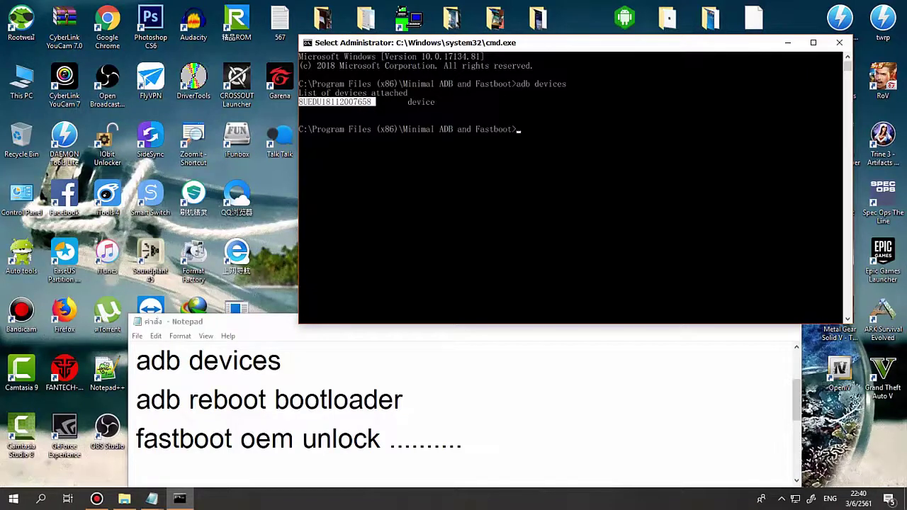
left_click_drag(371, 102, 303, 109)
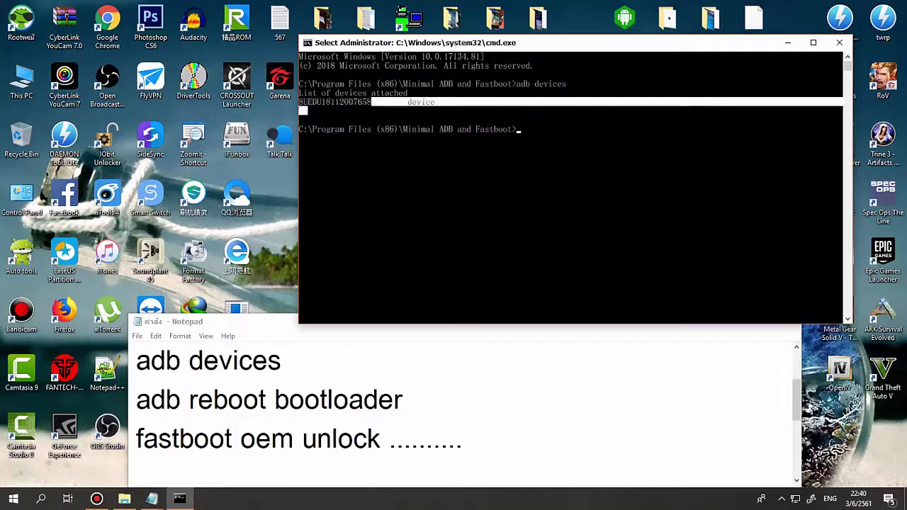
left_click(405, 119)
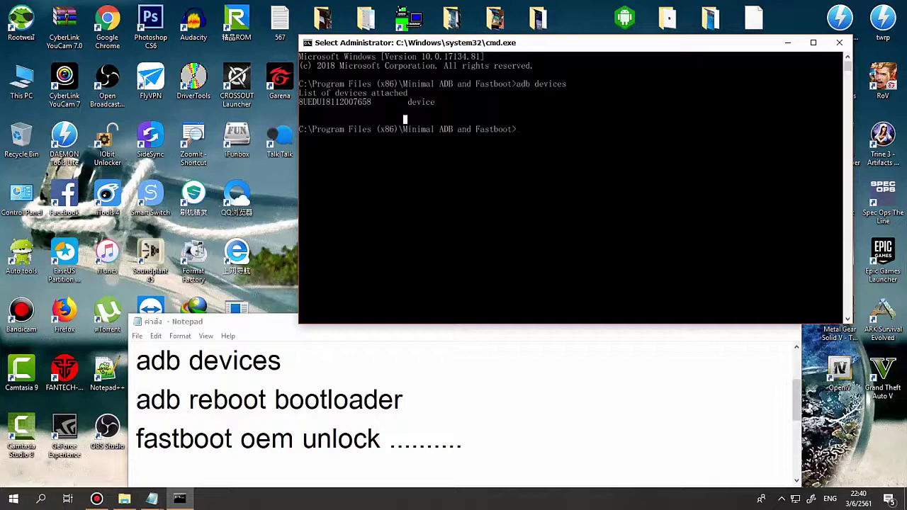
- Enter the adb reboot bootloader command from the notes at the prompt
type("a")
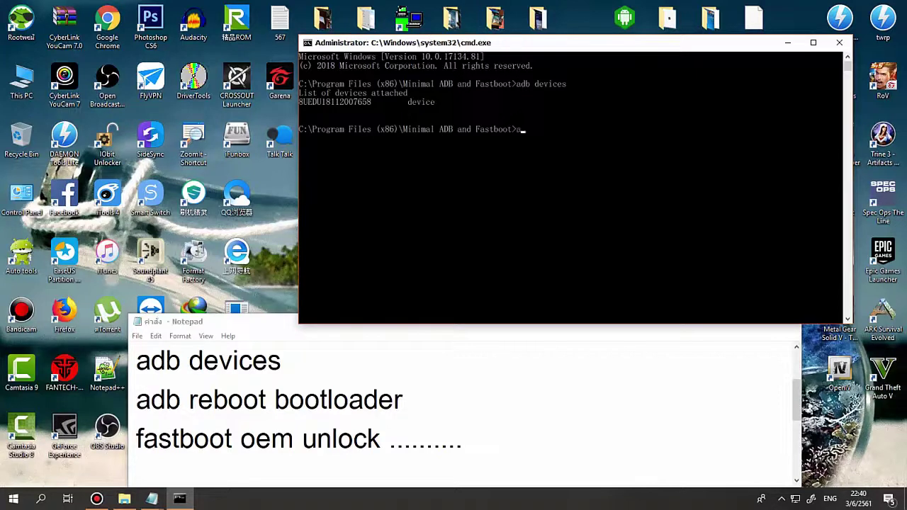